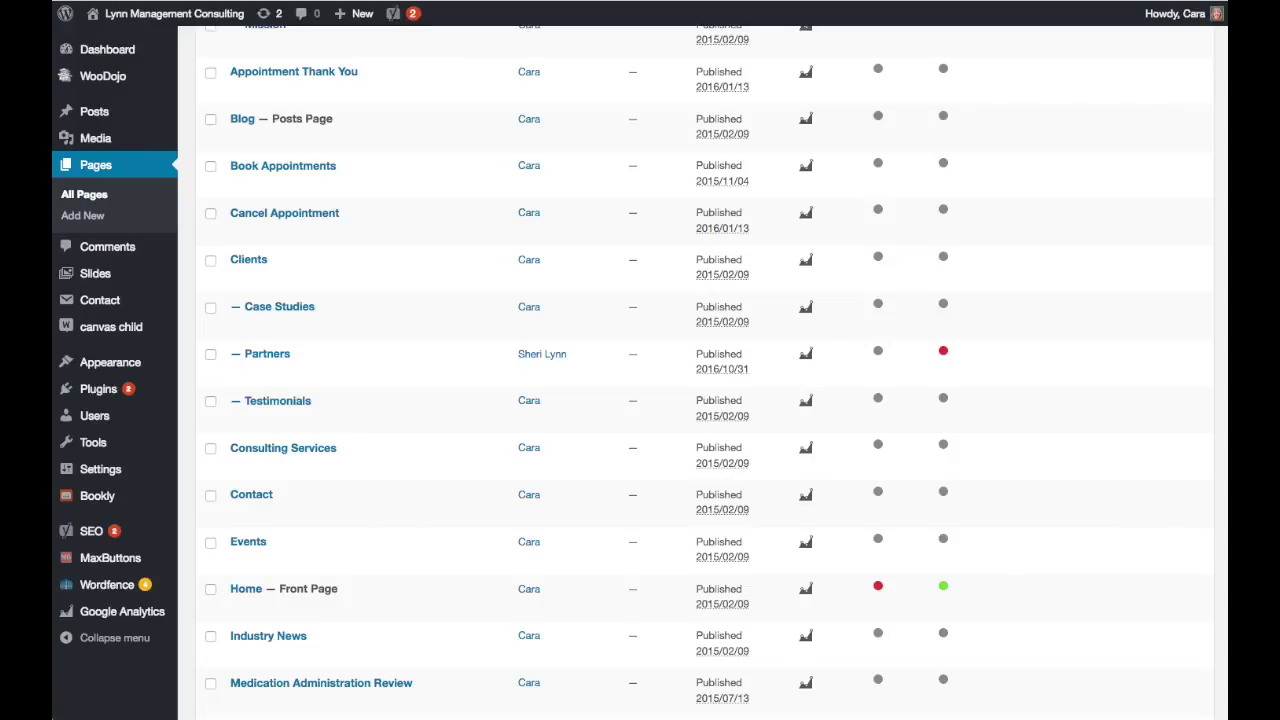
Open the Partners page for editing and look through its text in the standard editor
click(265, 360)
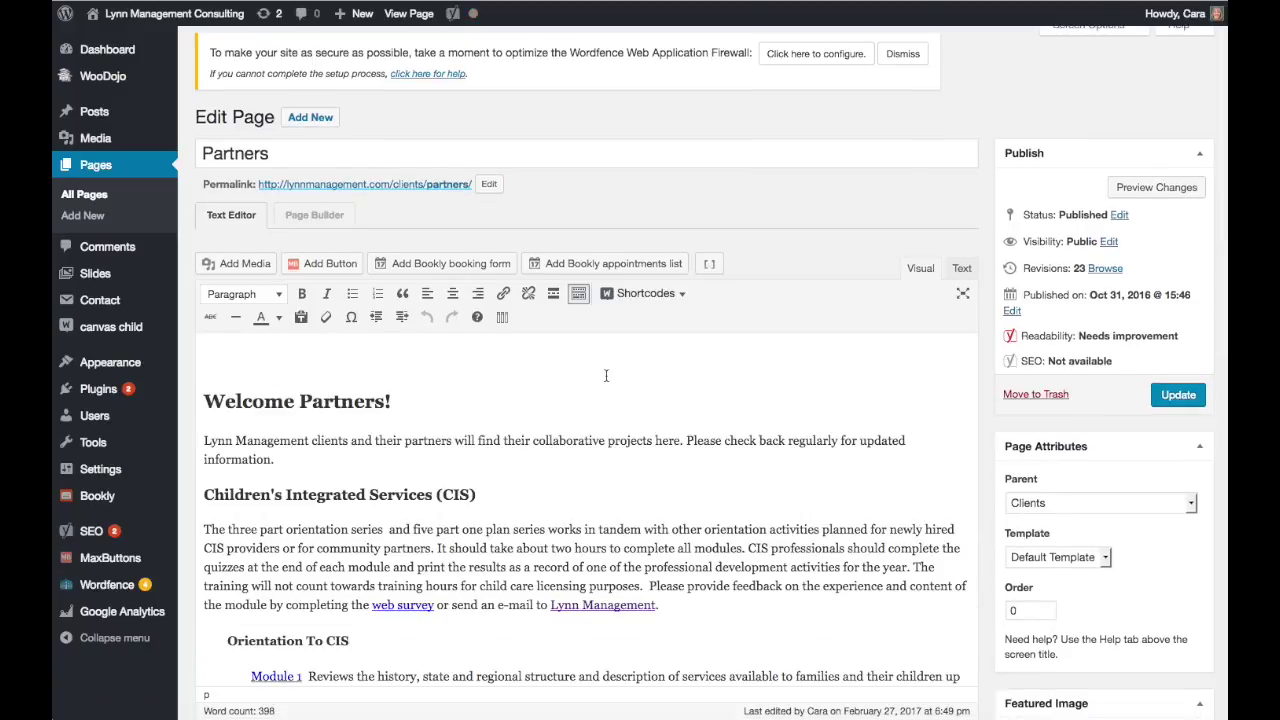
scroll(605, 375, down, 8)
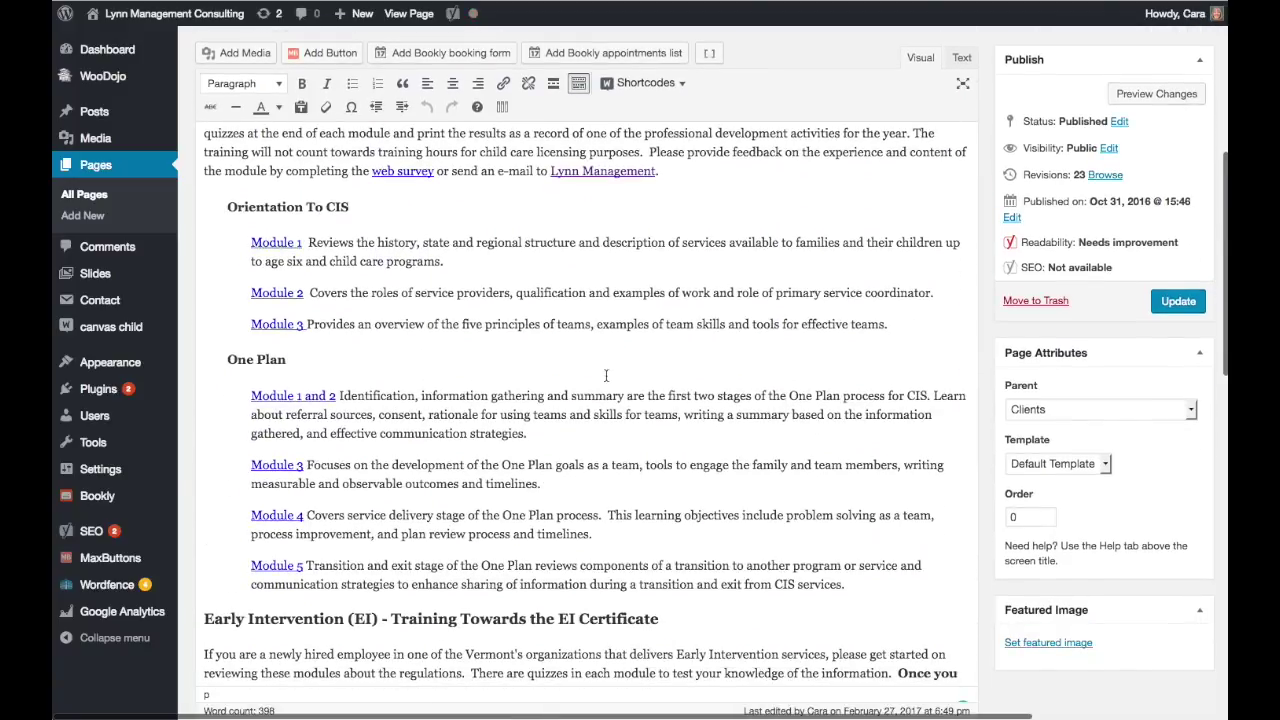
scroll(605, 375, up, 10)
scroll(605, 375, down, 10)
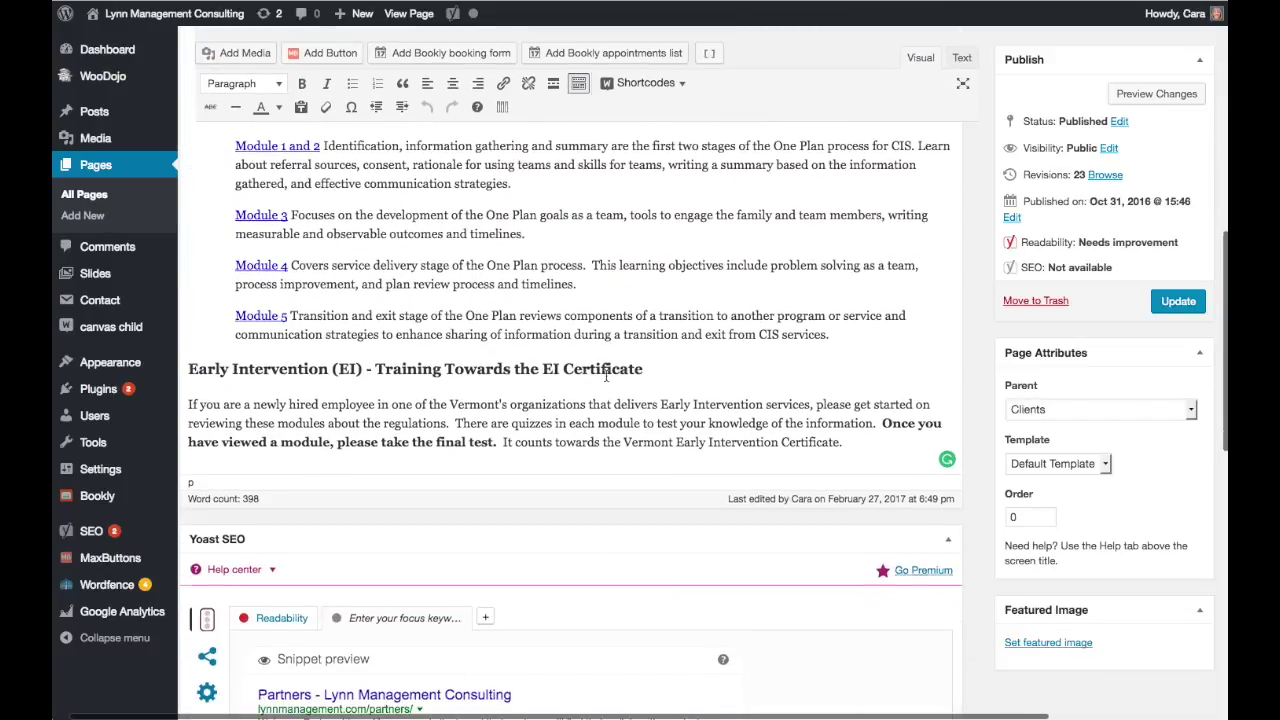
scroll(605, 375, up, 9)
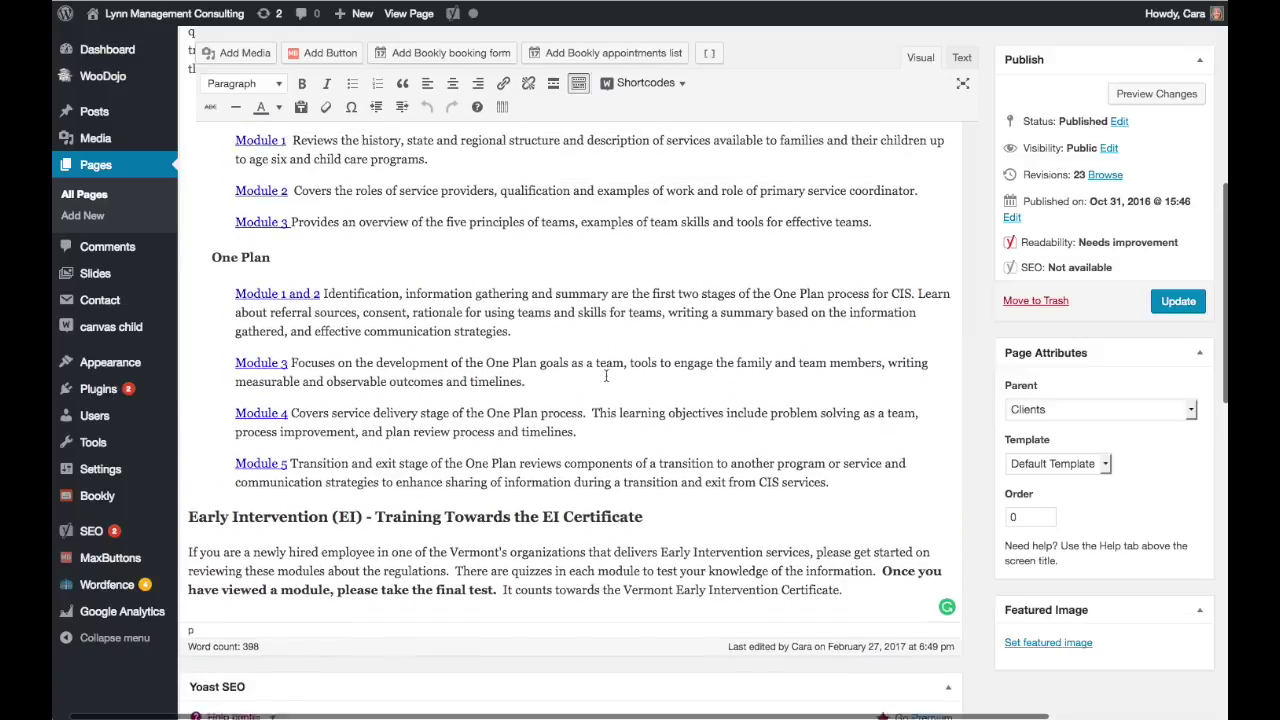
scroll(605, 375, down, 8)
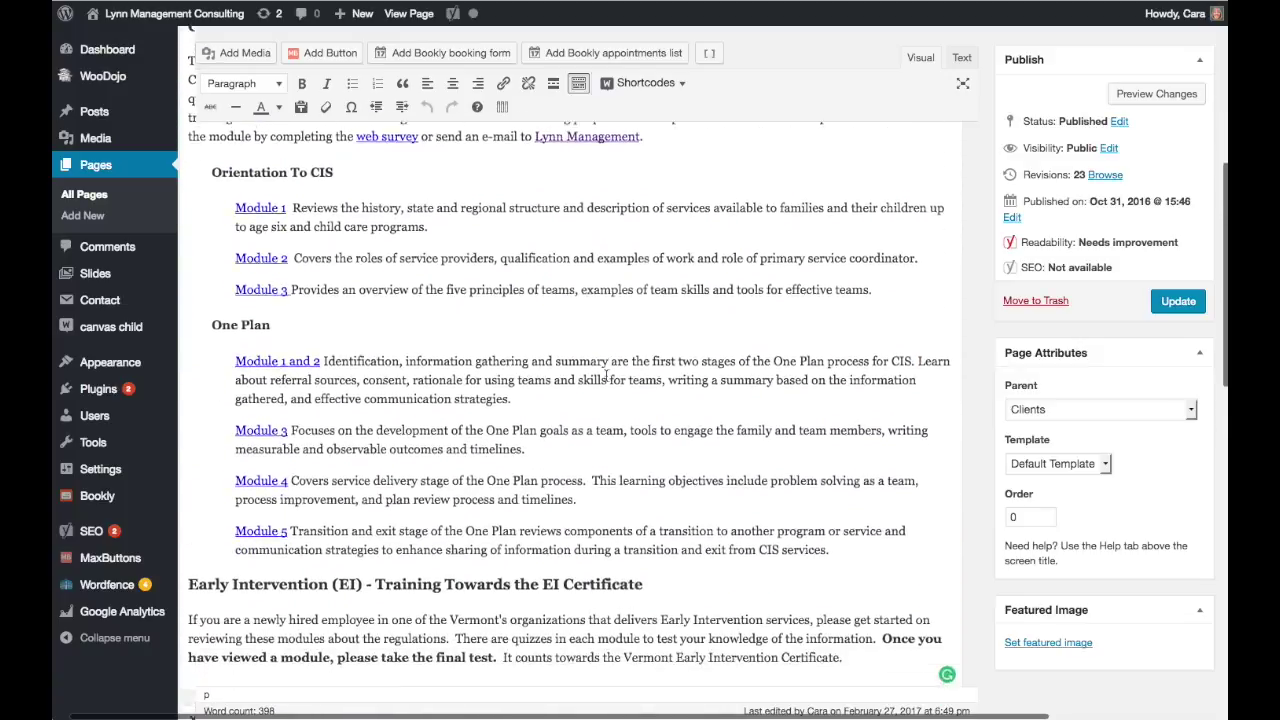
scroll(605, 375, up, 12)
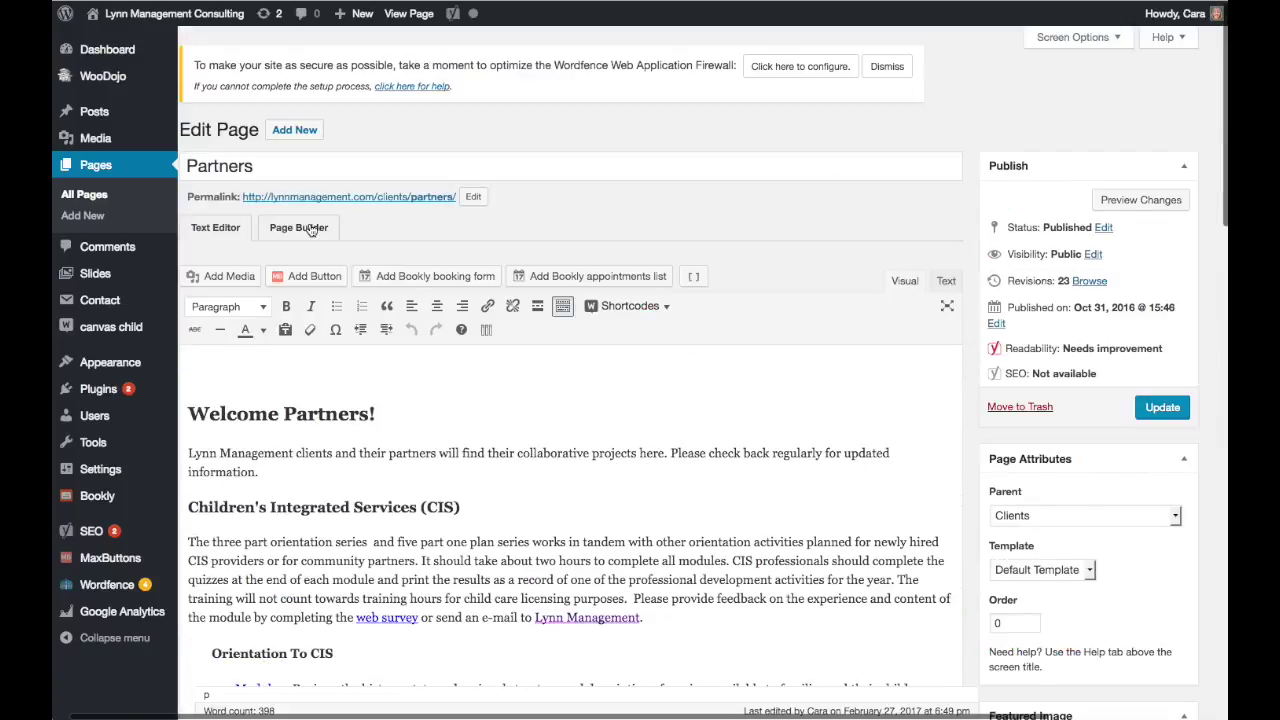
View the published Partners page and examine its layout from the welcome heading down to the EI module links
click(405, 13)
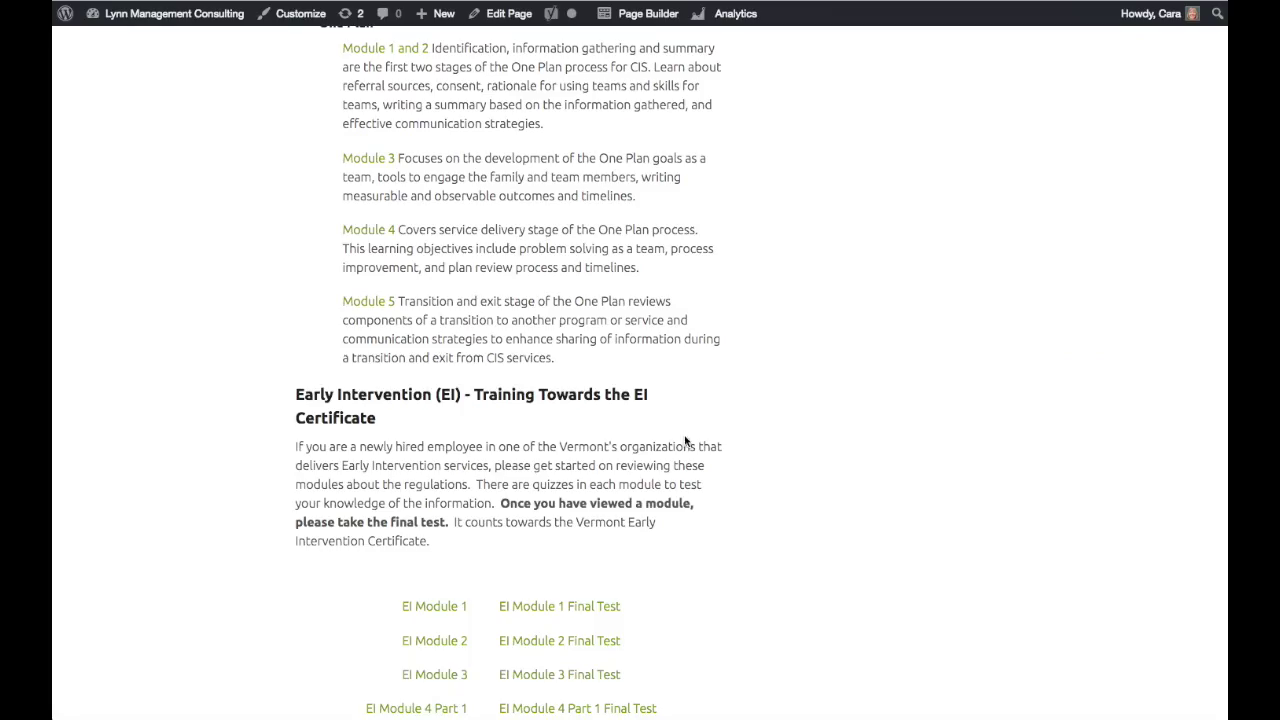
scroll(669, 320, up, 10)
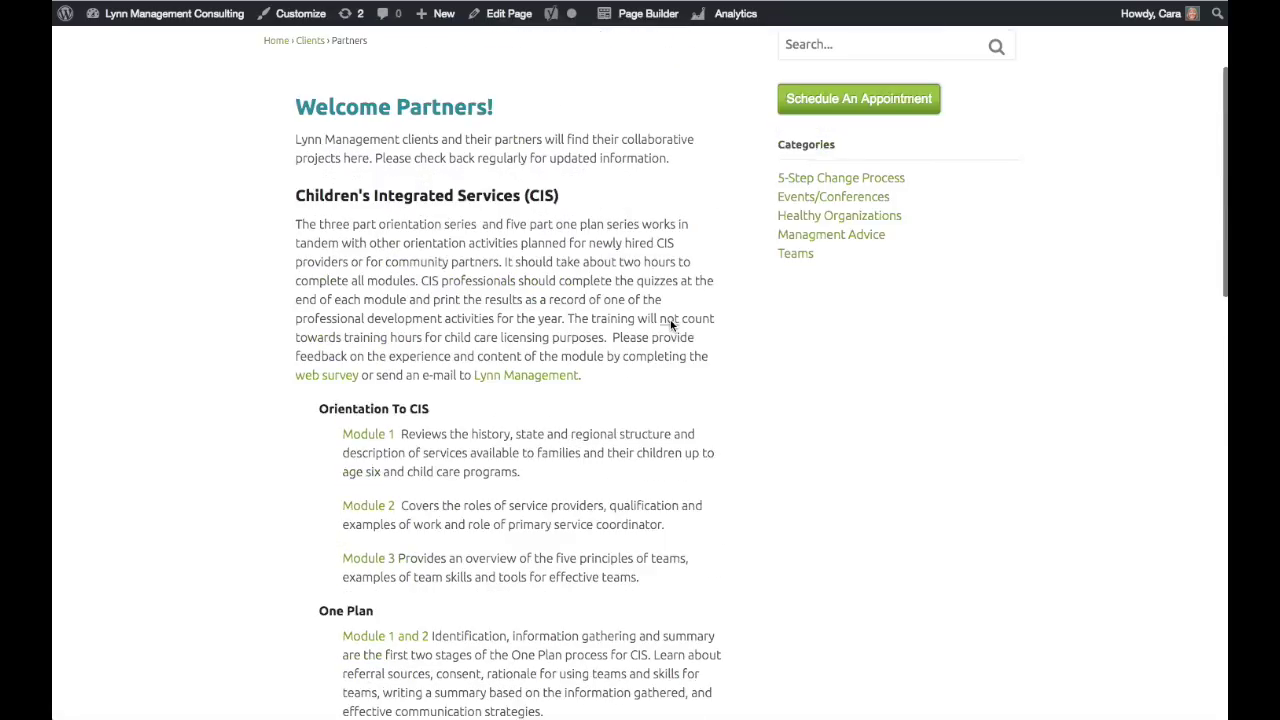
scroll(671, 325, down, 10)
scroll(671, 325, down, 5)
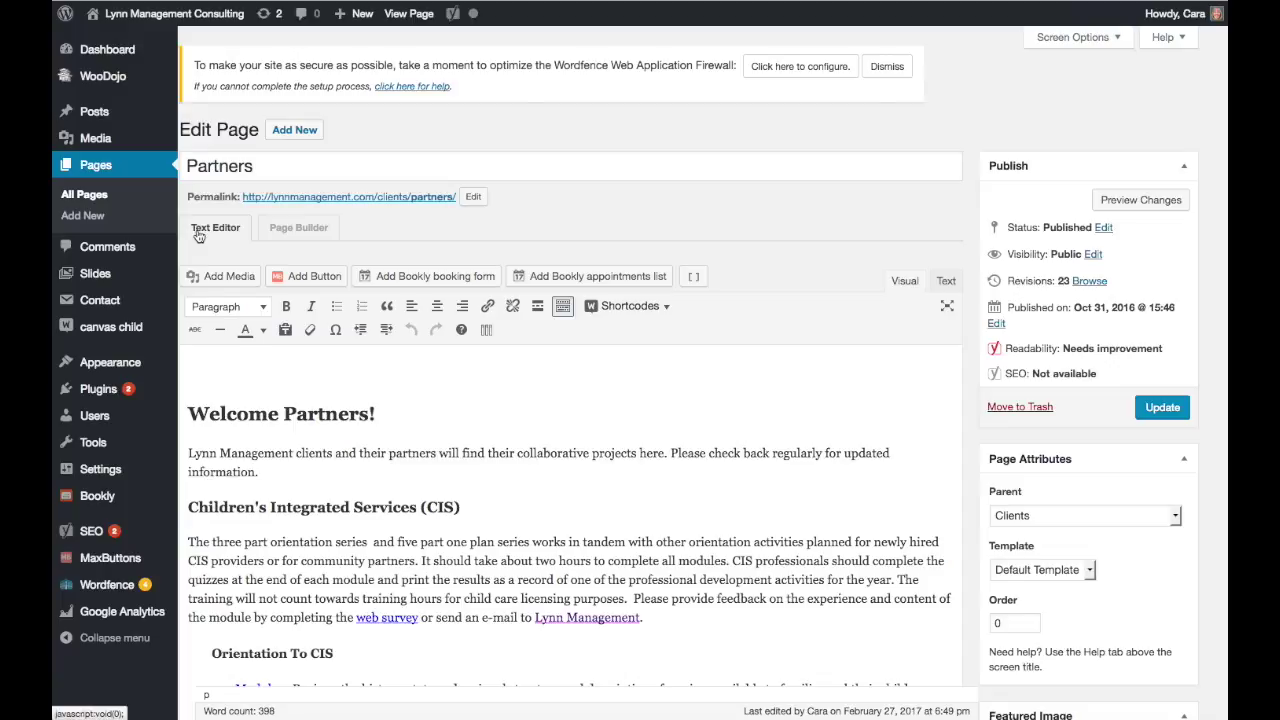
Open the Partners page in Page Builder and look over its content down to the EI module links
click(300, 229)
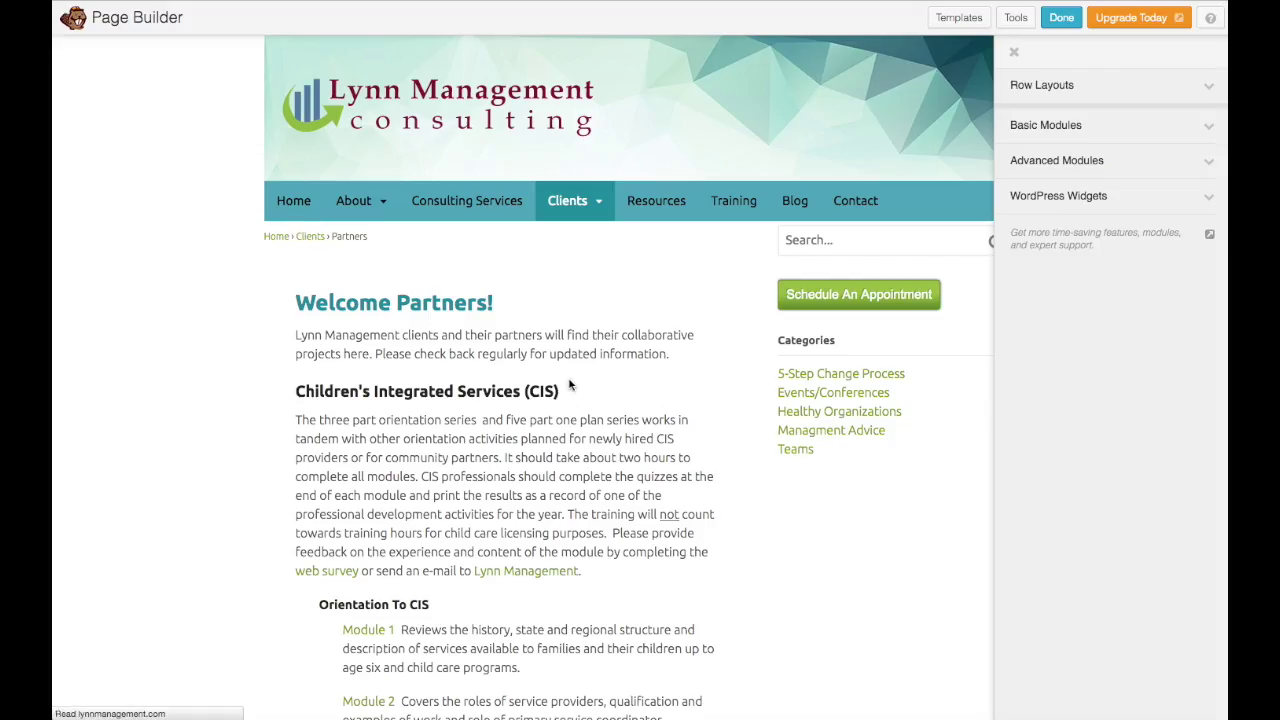
scroll(570, 385, down, 10)
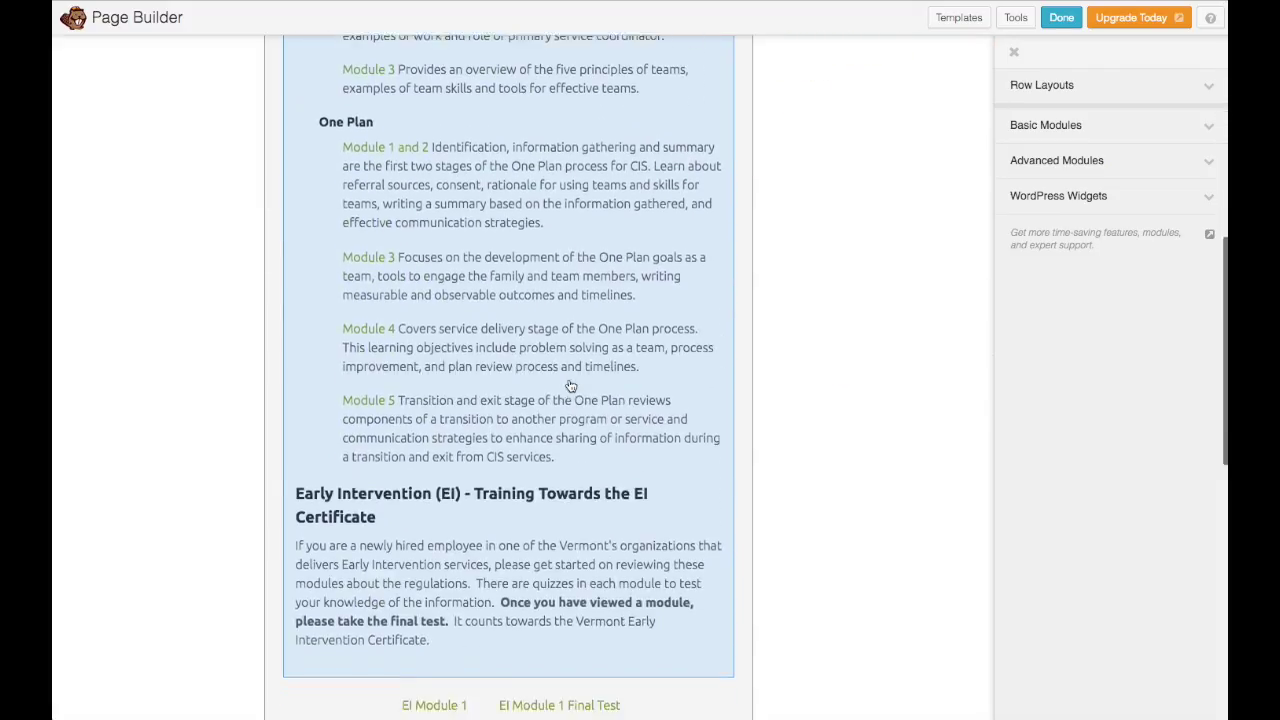
scroll(570, 385, down, 7)
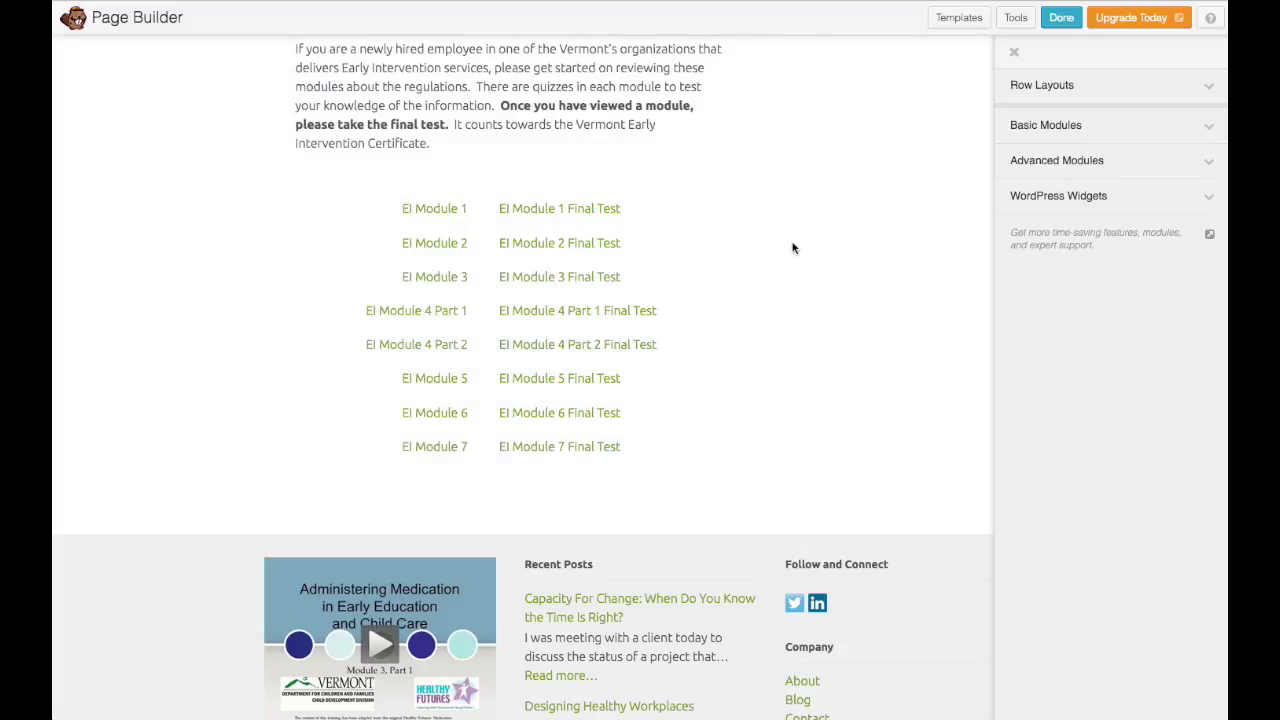
scroll(793, 248, up, 10)
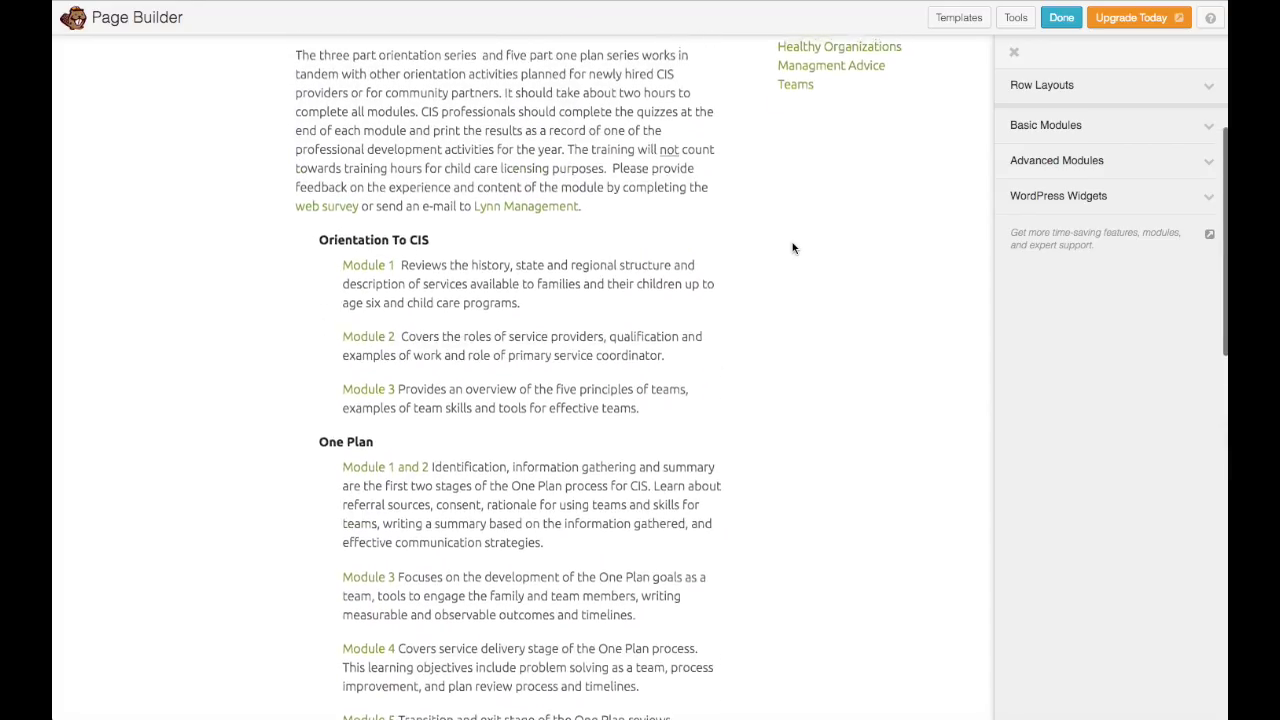
scroll(793, 248, up, 5)
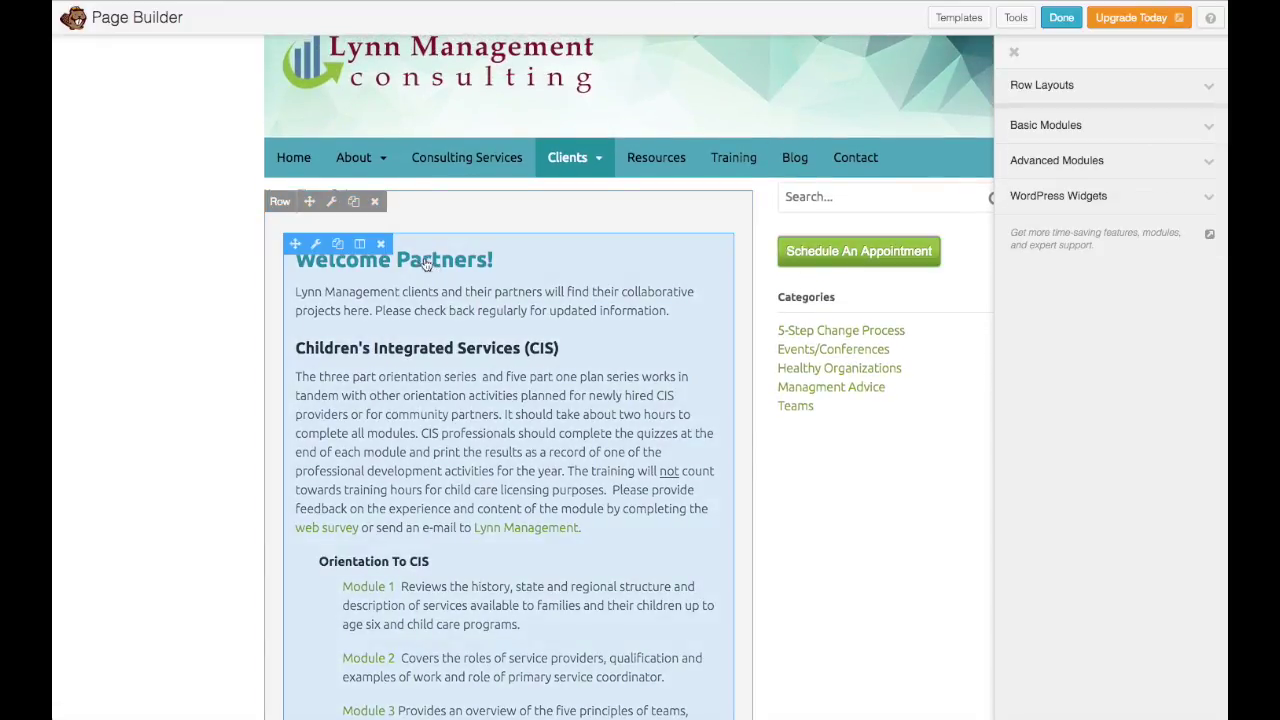
Examine the text inside the "Welcome Partners!" text module and close its settings without saving
click(397, 291)
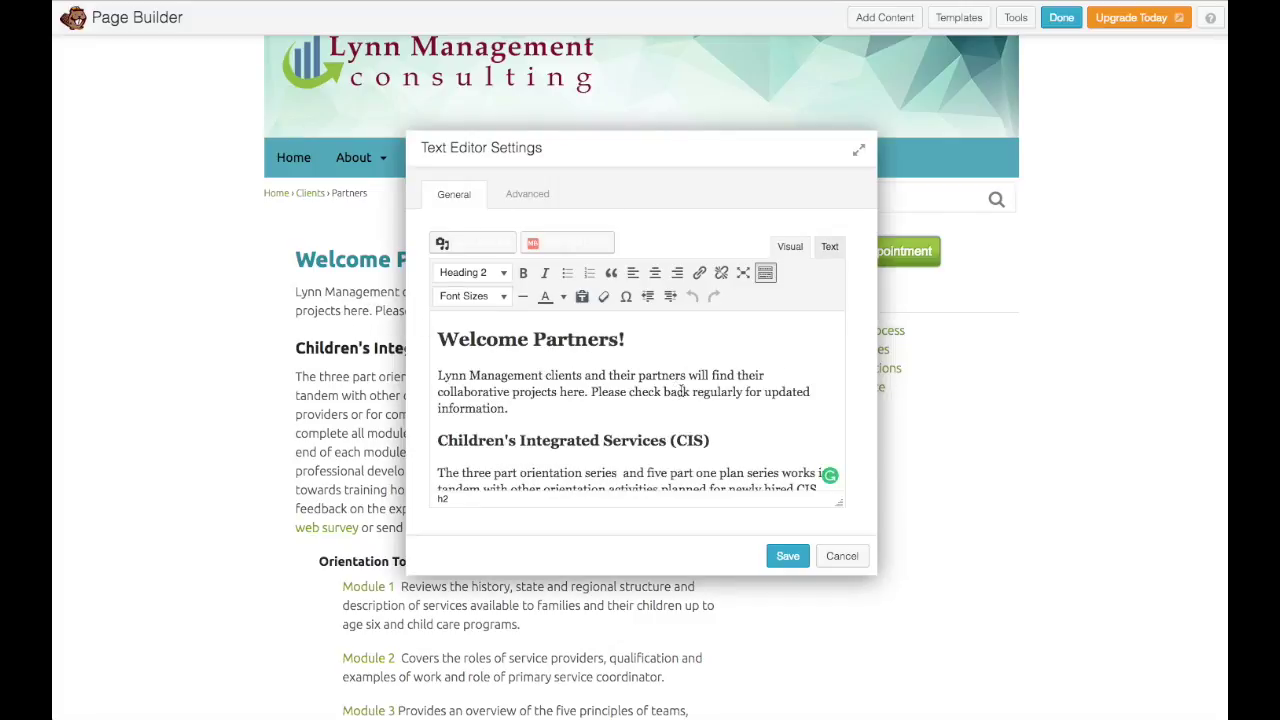
scroll(680, 392, down, 10)
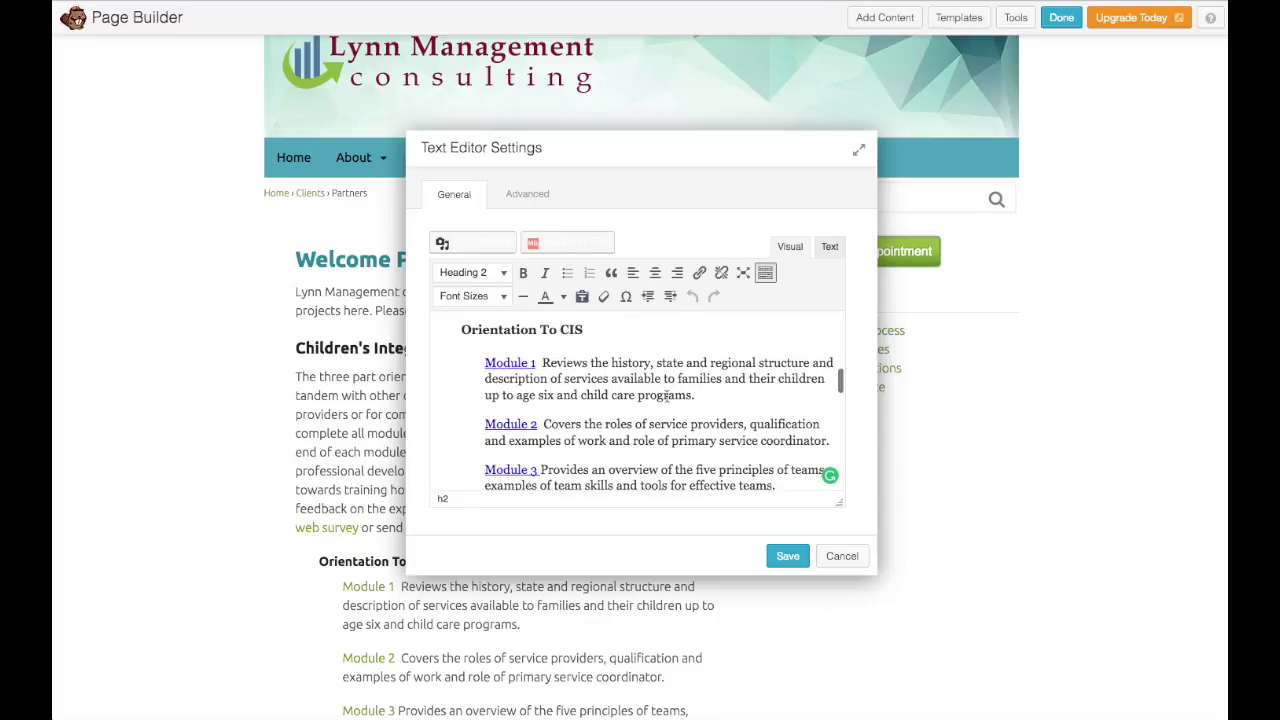
click(841, 558)
Add a 2 Columns row layout at the end of the page content, below the EI module links
scroll(584, 449, down, 10)
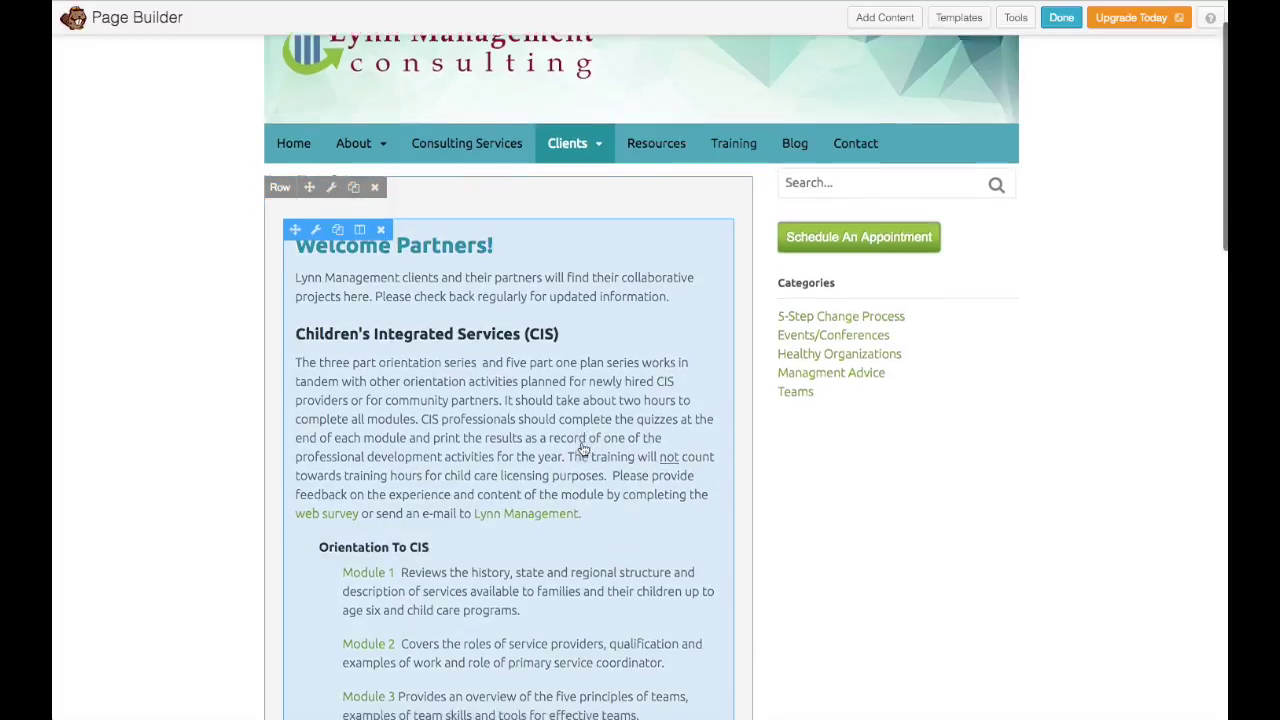
scroll(584, 449, down, 3)
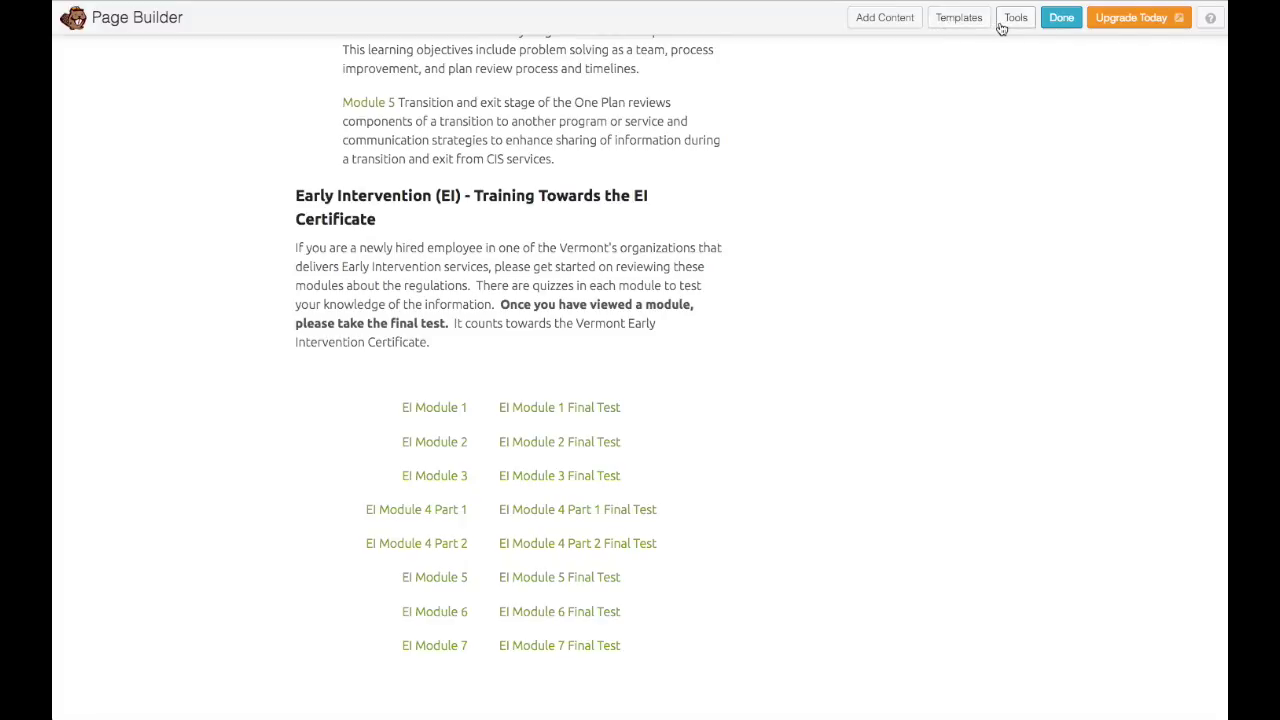
click(879, 20)
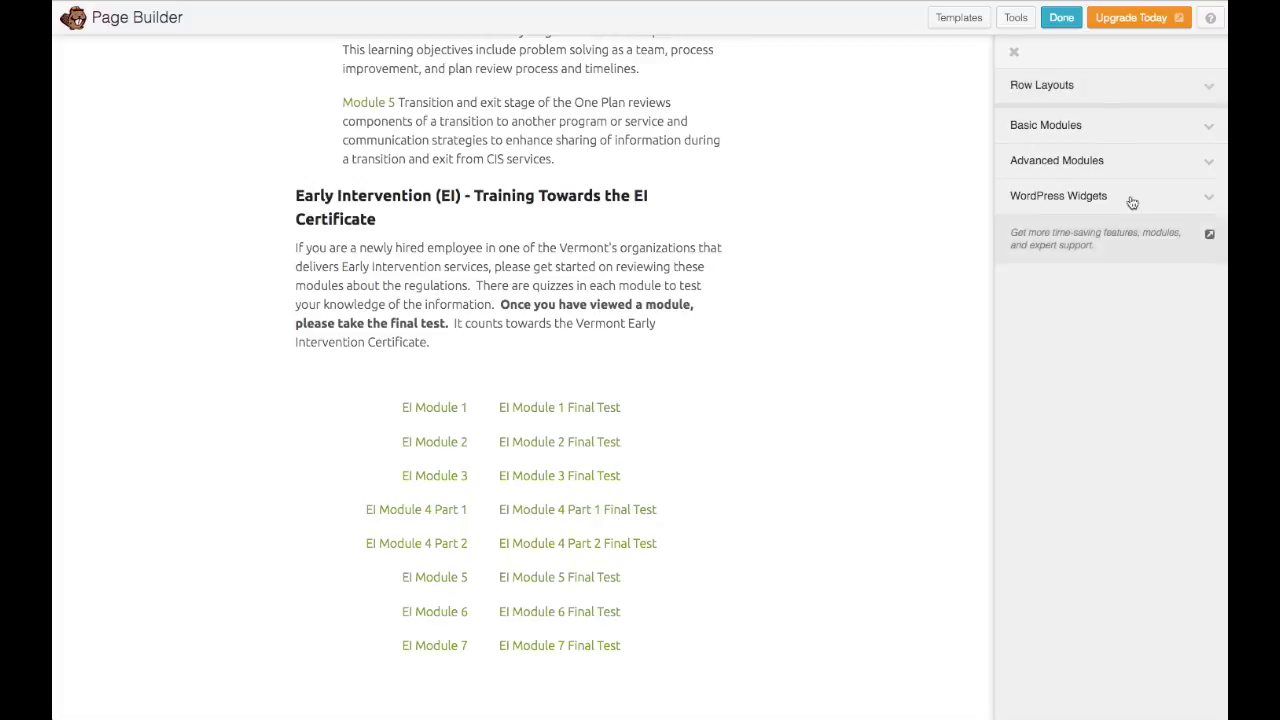
click(1198, 95)
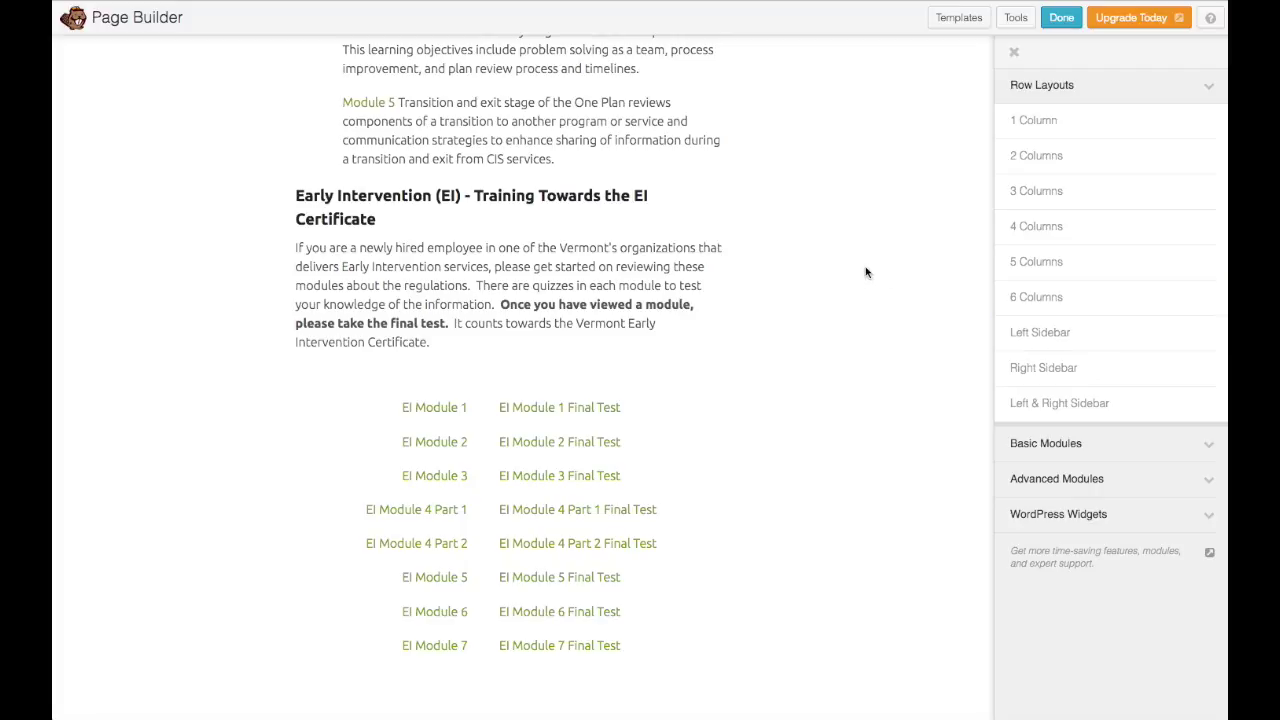
scroll(866, 270, up, 10)
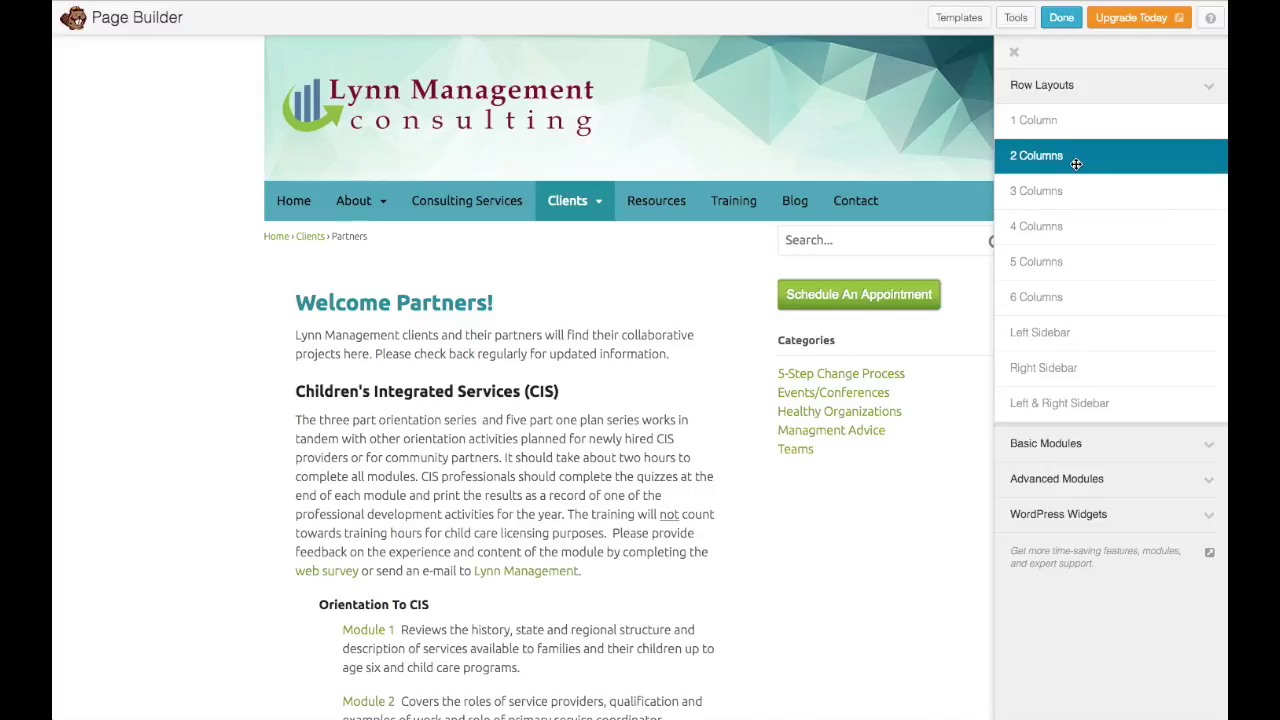
drag(1071, 159, 382, 598)
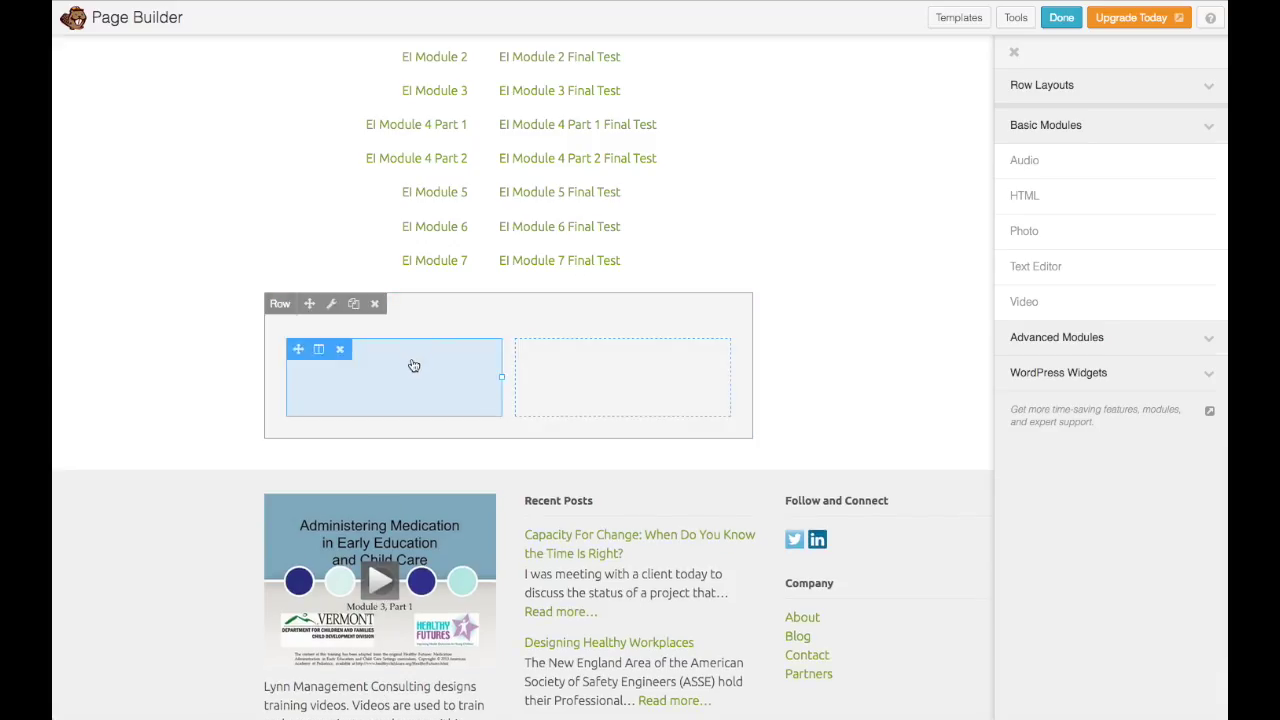
Review the style settings of the new row's first column and cancel without changing them
click(411, 380)
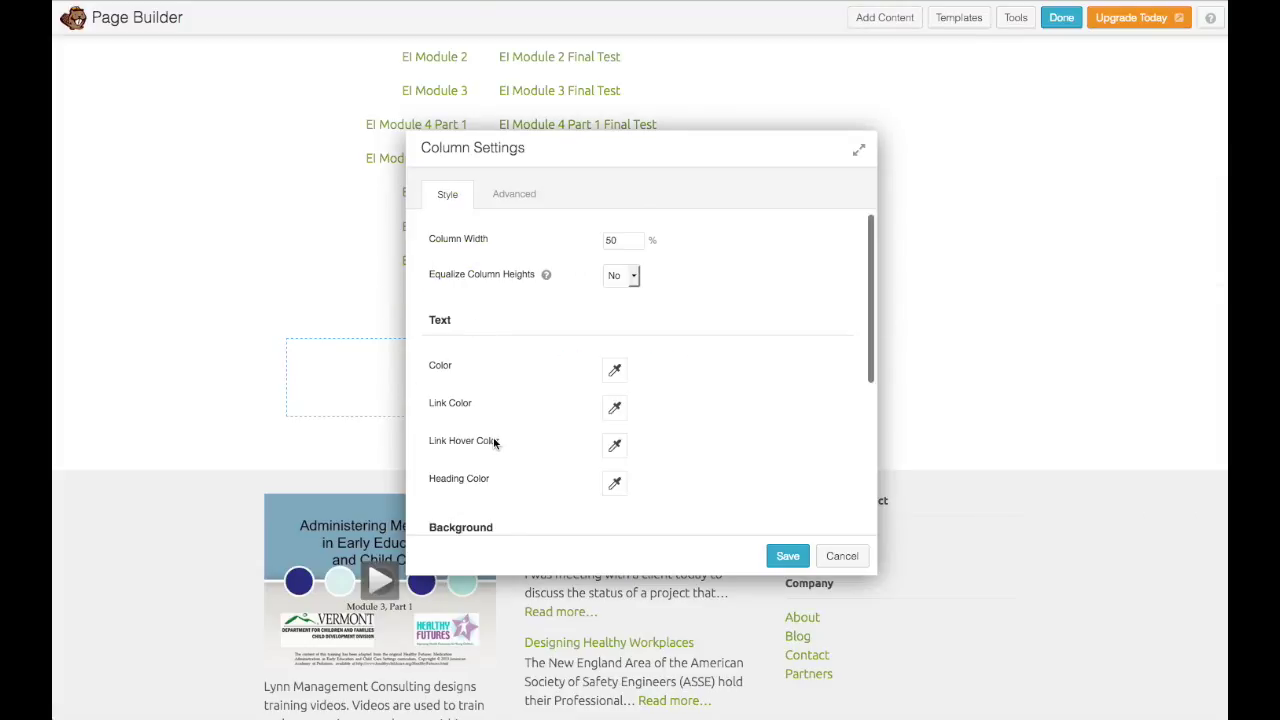
scroll(741, 397, down, 5)
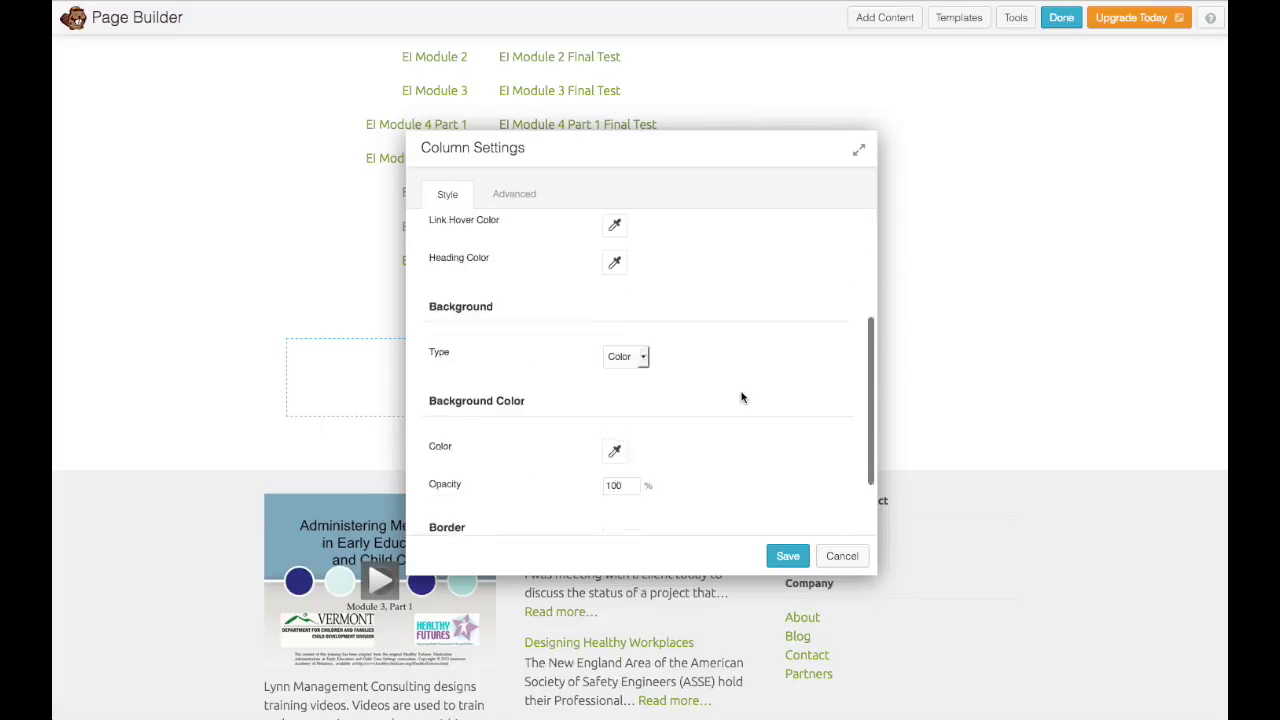
scroll(741, 397, up, 5)
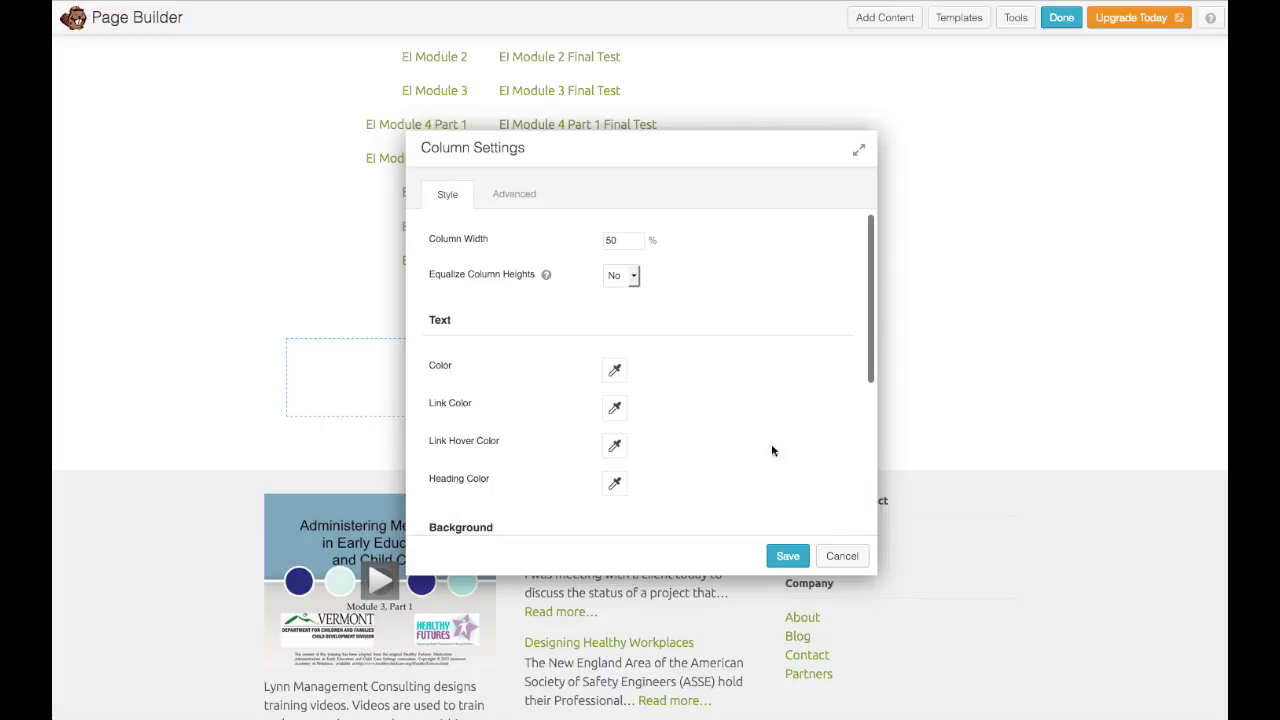
click(841, 557)
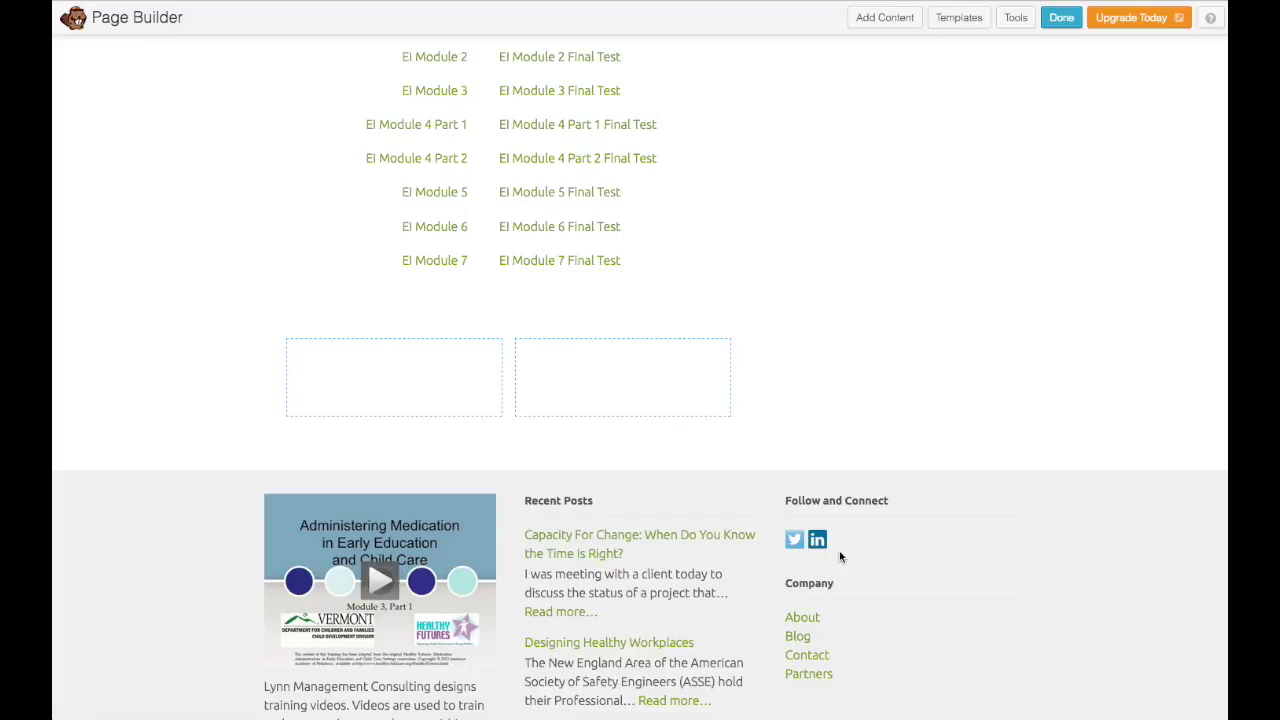
Add a Text Editor module to the new row's first column and fill it with three paragraphs of Lorem ipsum text
scroll(971, 286, up, 15)
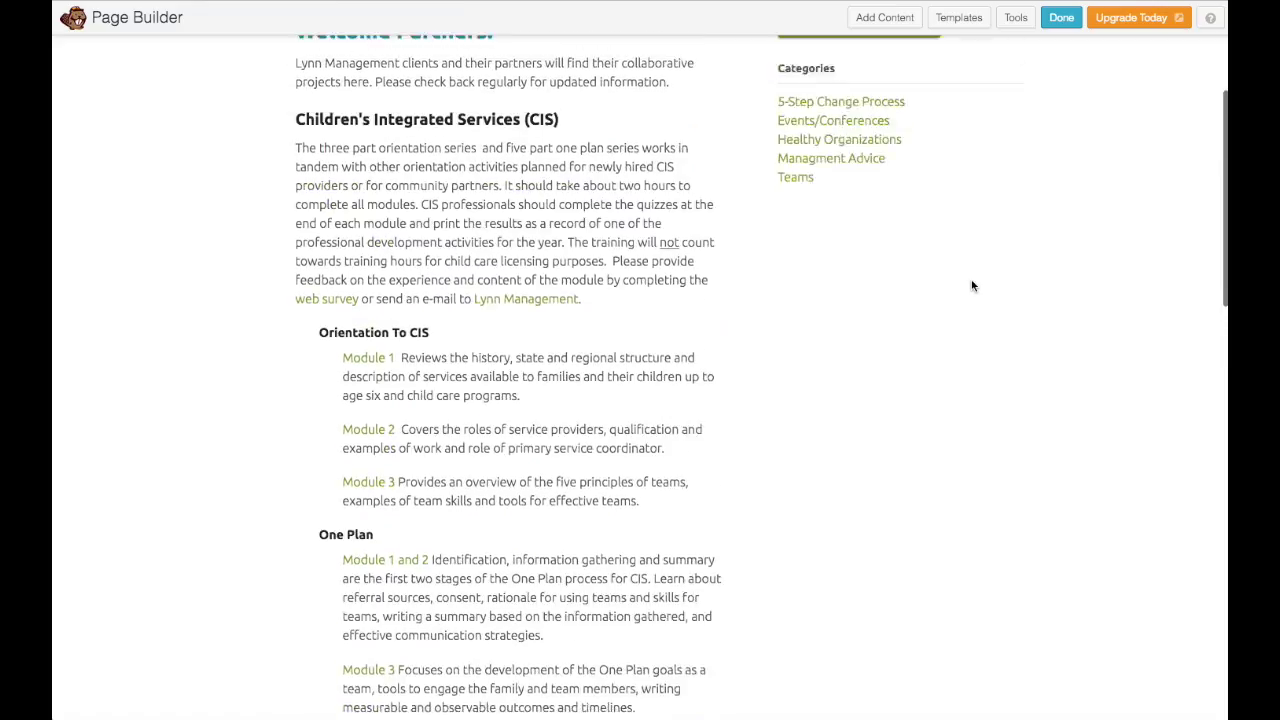
click(878, 17)
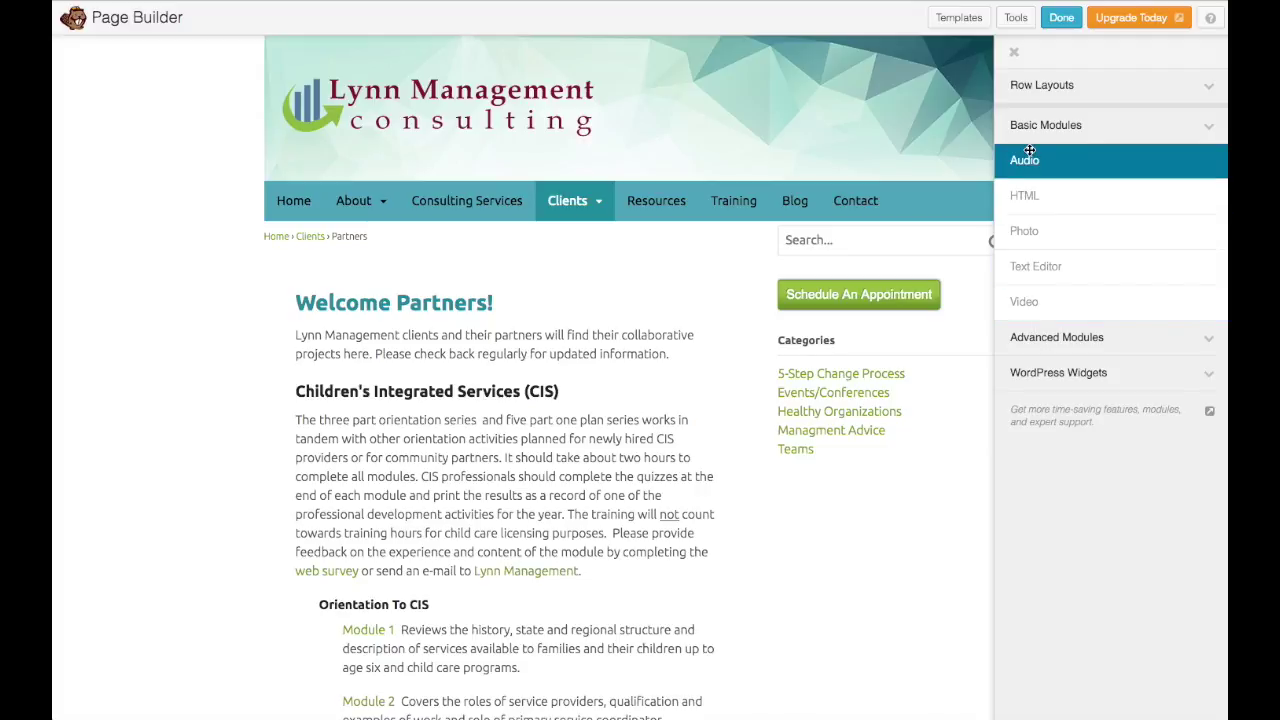
drag(1040, 267, 600, 716)
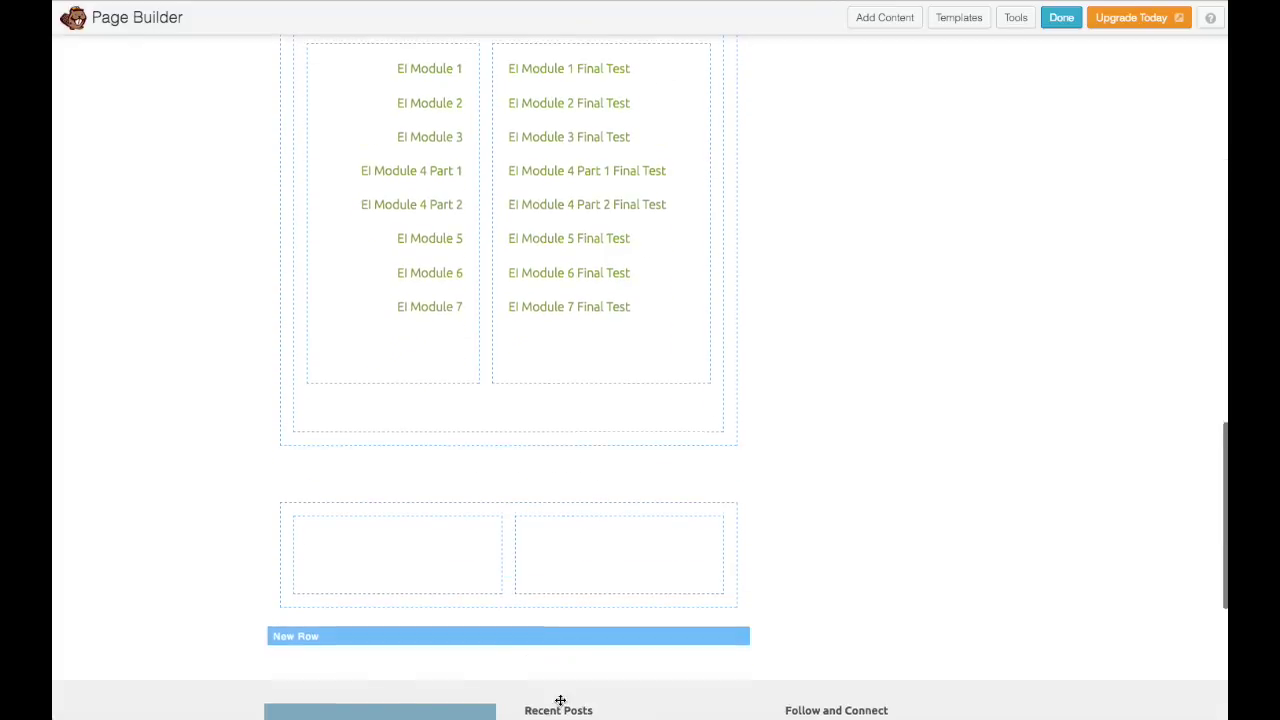
drag(560, 700, 374, 518)
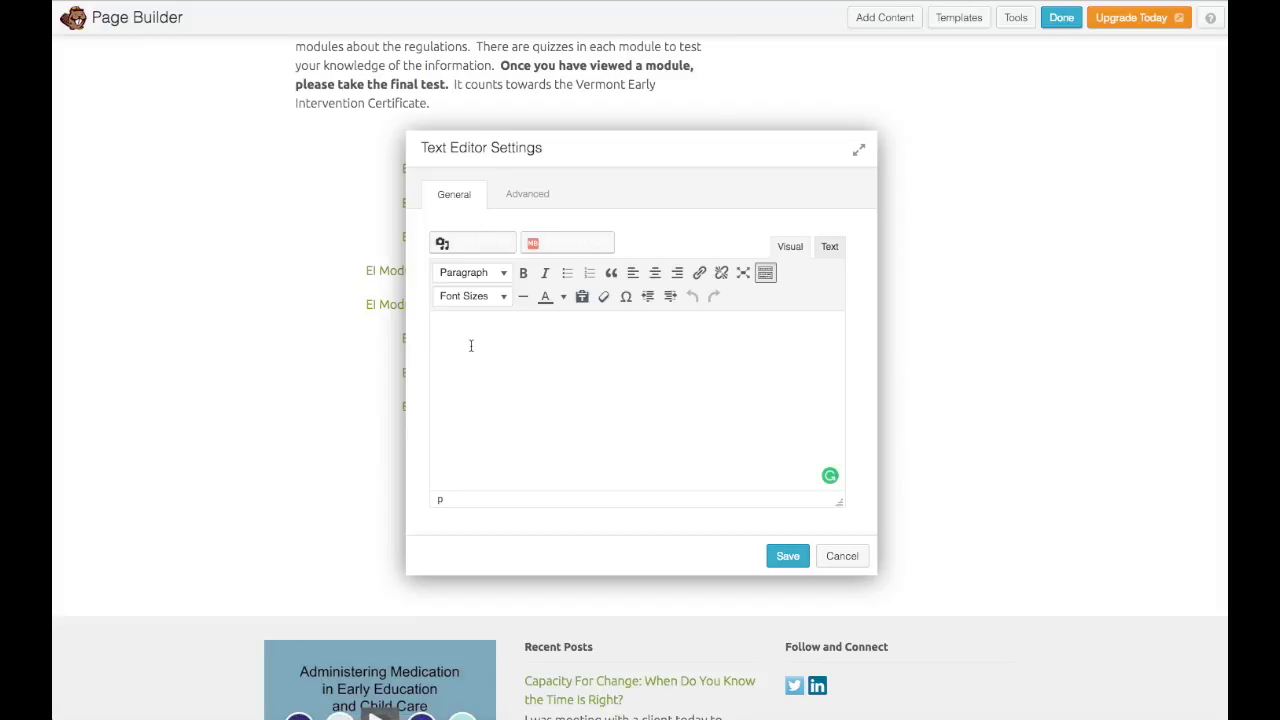
text(Lorem ipsum dolor sit amet, consectetuer adipiscing elit. Aenean commodo ligula eget dolor. Aenean massa. Cum sociis natoque penatibus et magnis dis parturient montes, nascetur ridiculus mus.  Donec quam felis, ultricies nec, pellentesque eu, pretium quis, sem. Nulla consequat massa quis enim. Donec pede justo, fringilla vel, aliquet nec, vulputate eget, arcu.  In enim justo, rhoncus ut, imperdiet a, venenatis vitae, justo. Nullam dictum felis eu pede mollis pretium. Integer tincidunt. Cras dapibus. Vivamus elementum semper nisi. Aenean vulputate eleifend tellus.)
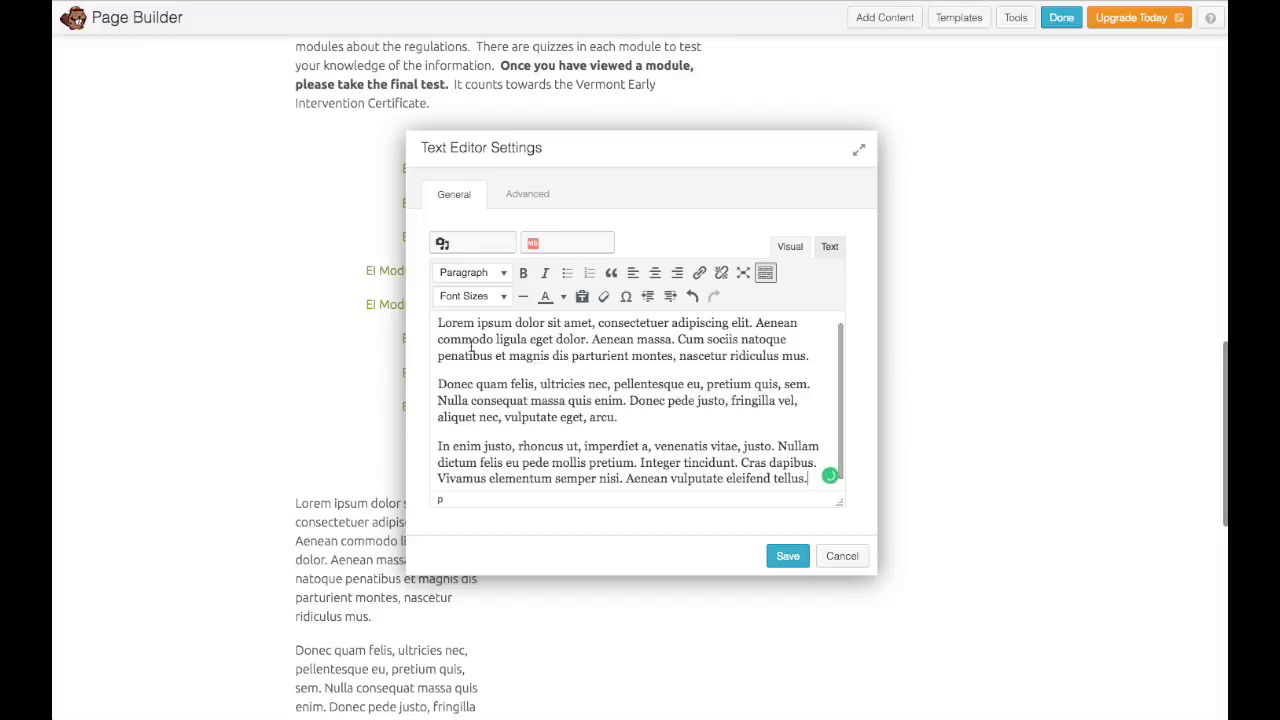
Split the first paragraph after "Aenean massa." and format the part before the break as Heading 2
click(677, 339)
key(Return)
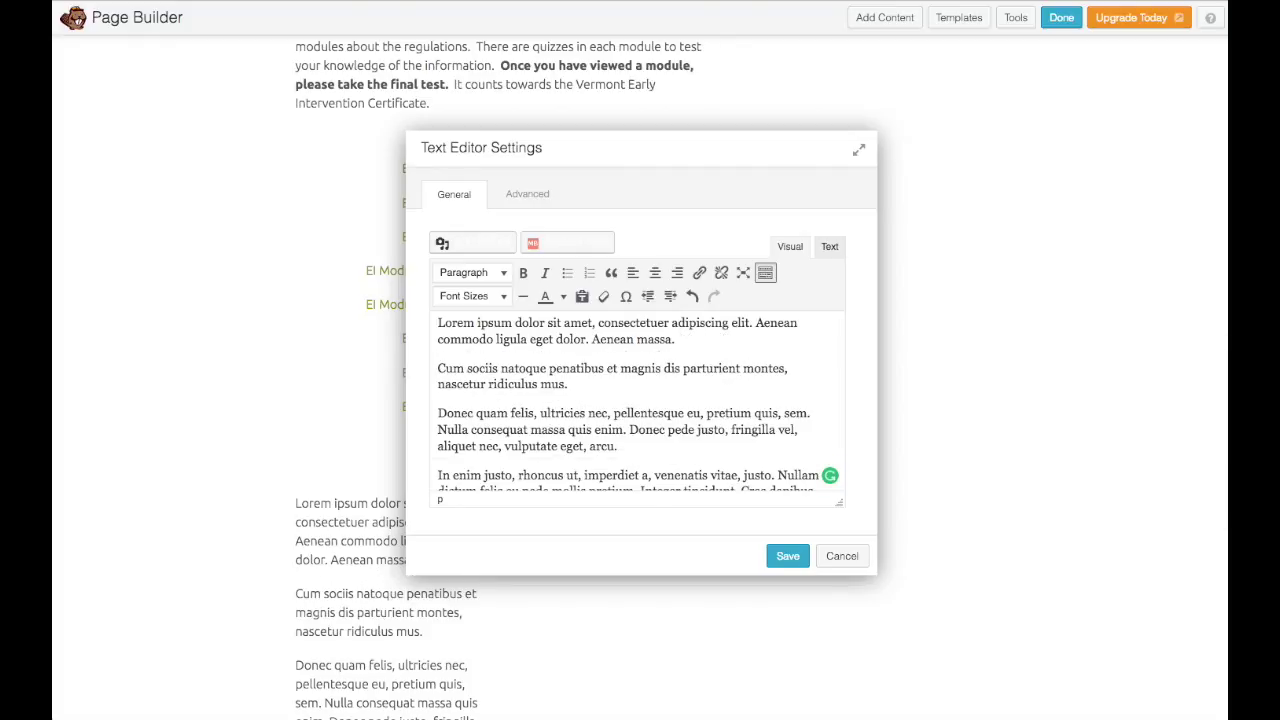
drag(683, 341, 439, 322)
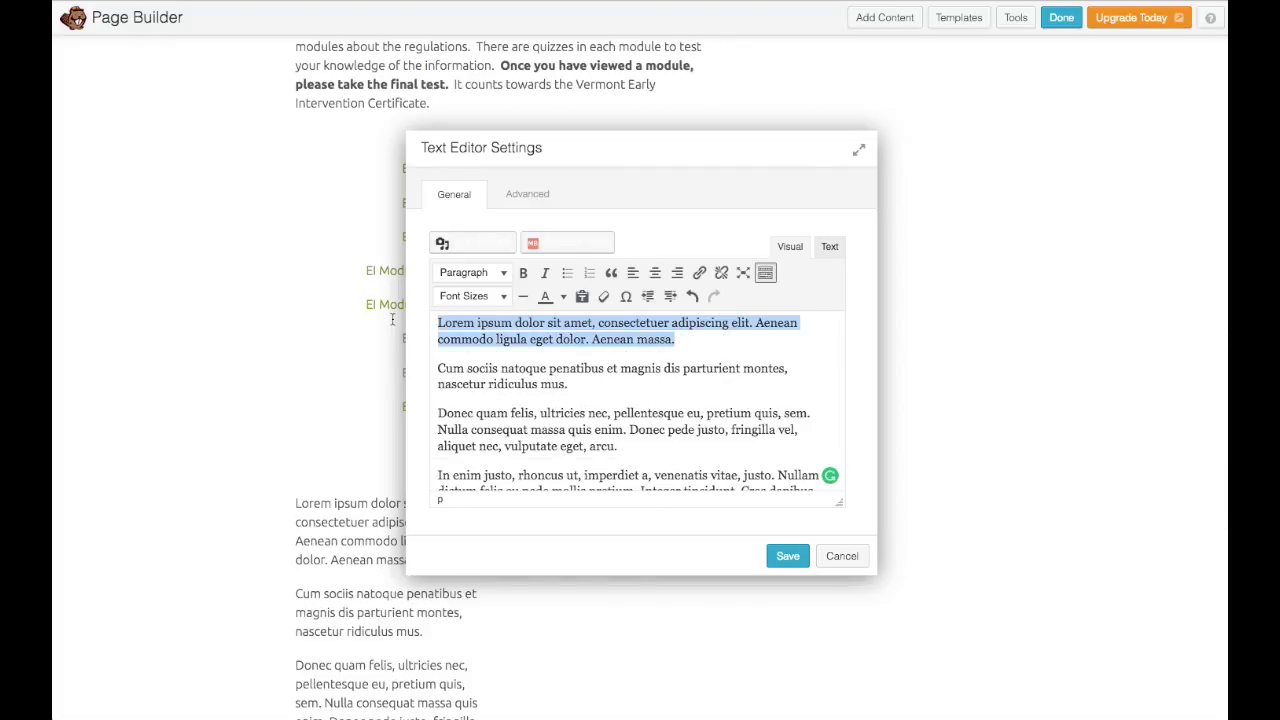
click(505, 273)
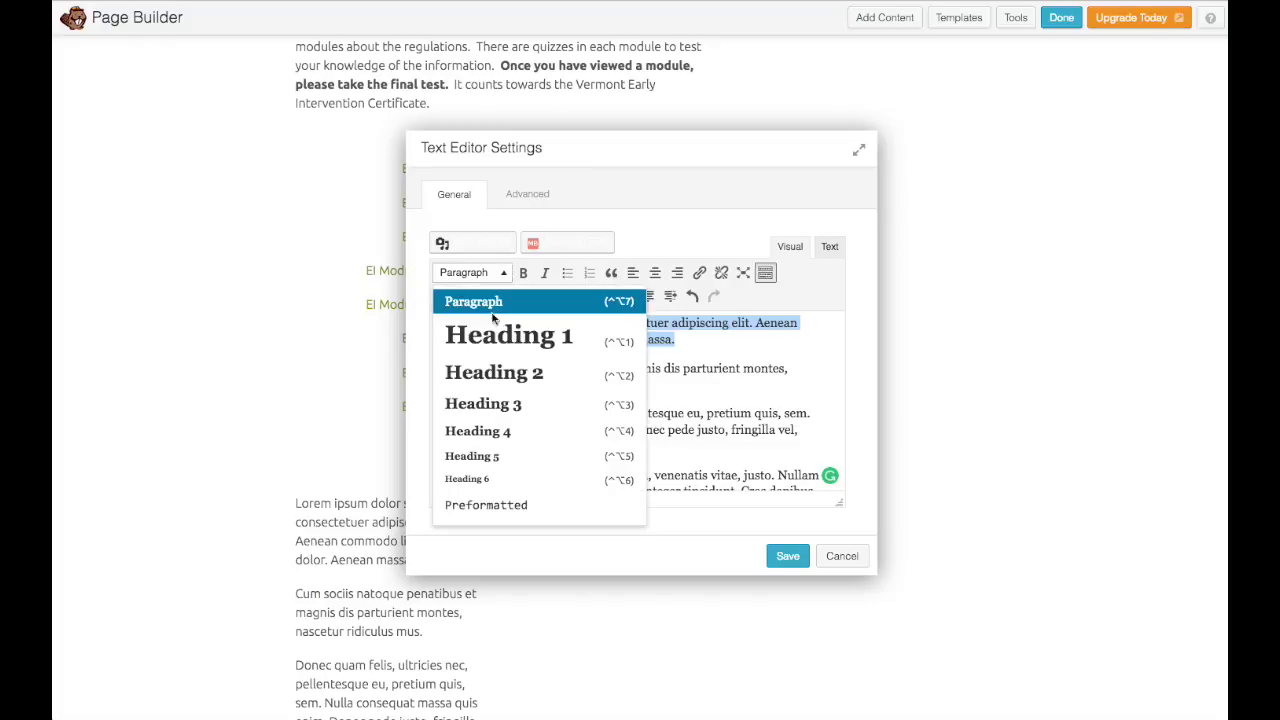
click(492, 370)
Format the "Cum sociis natoque" paragraph as Heading 3 and save the text module
drag(569, 456, 426, 443)
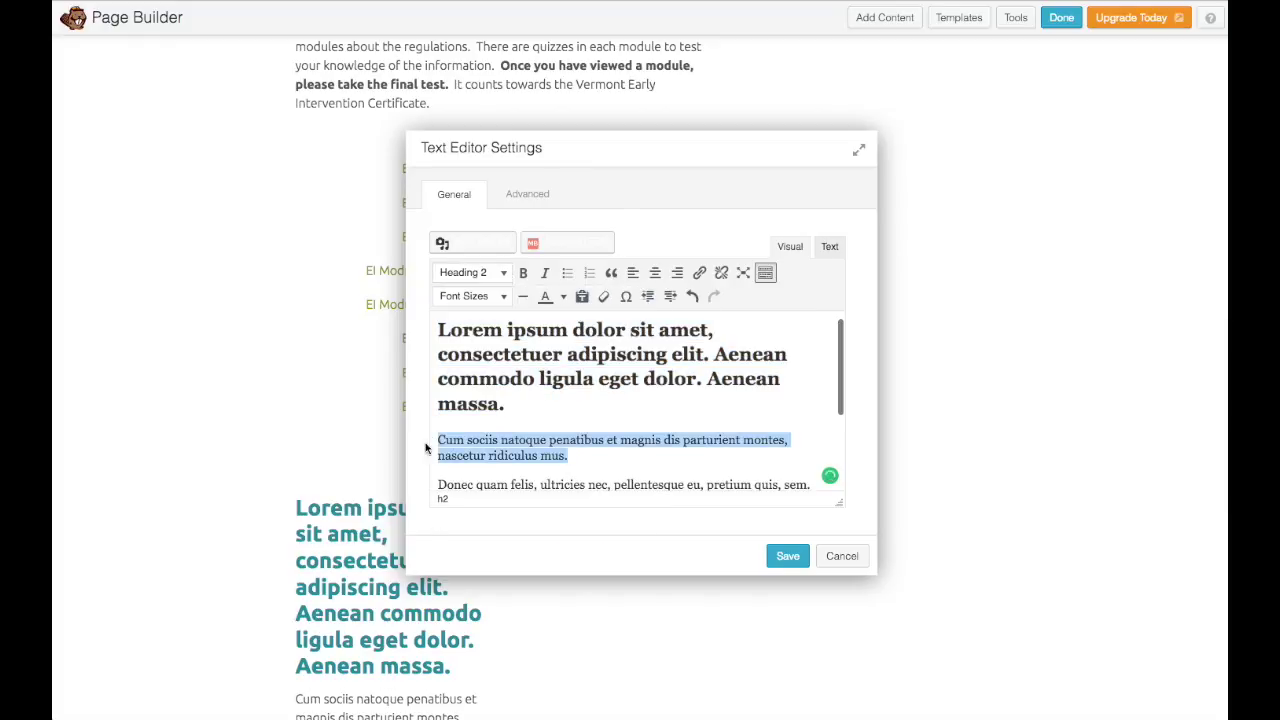
click(505, 273)
click(497, 405)
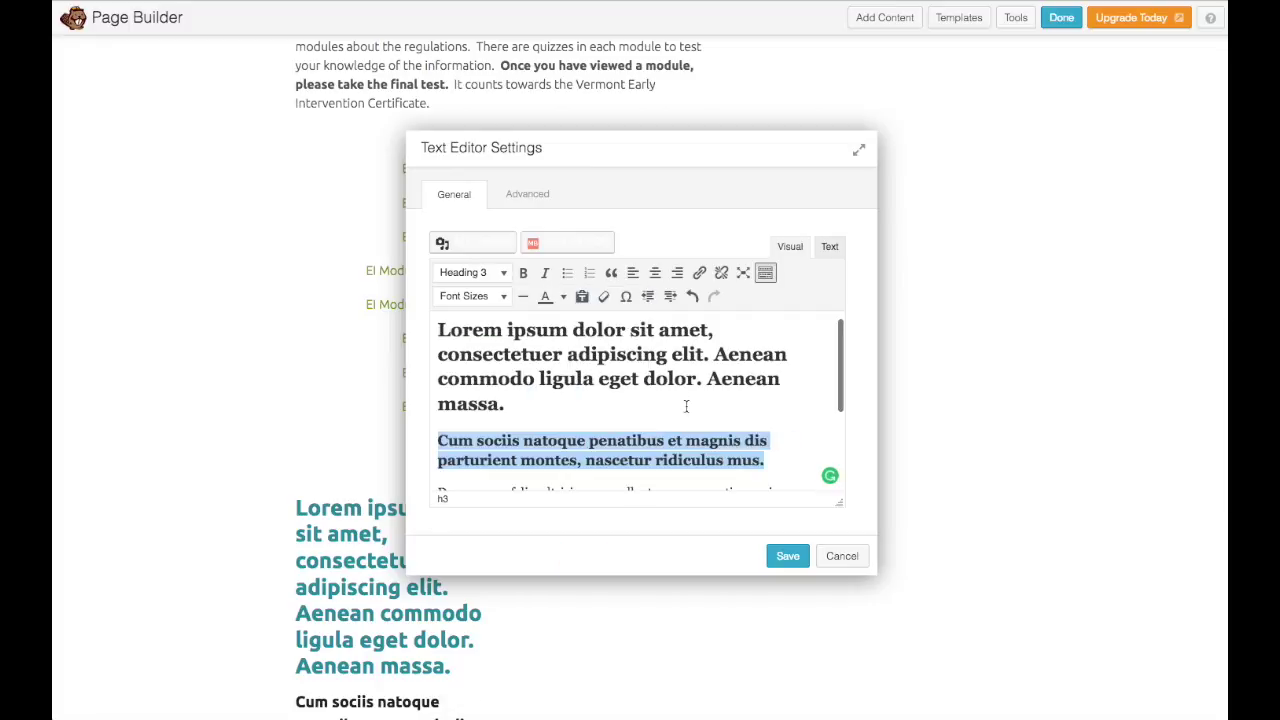
click(788, 556)
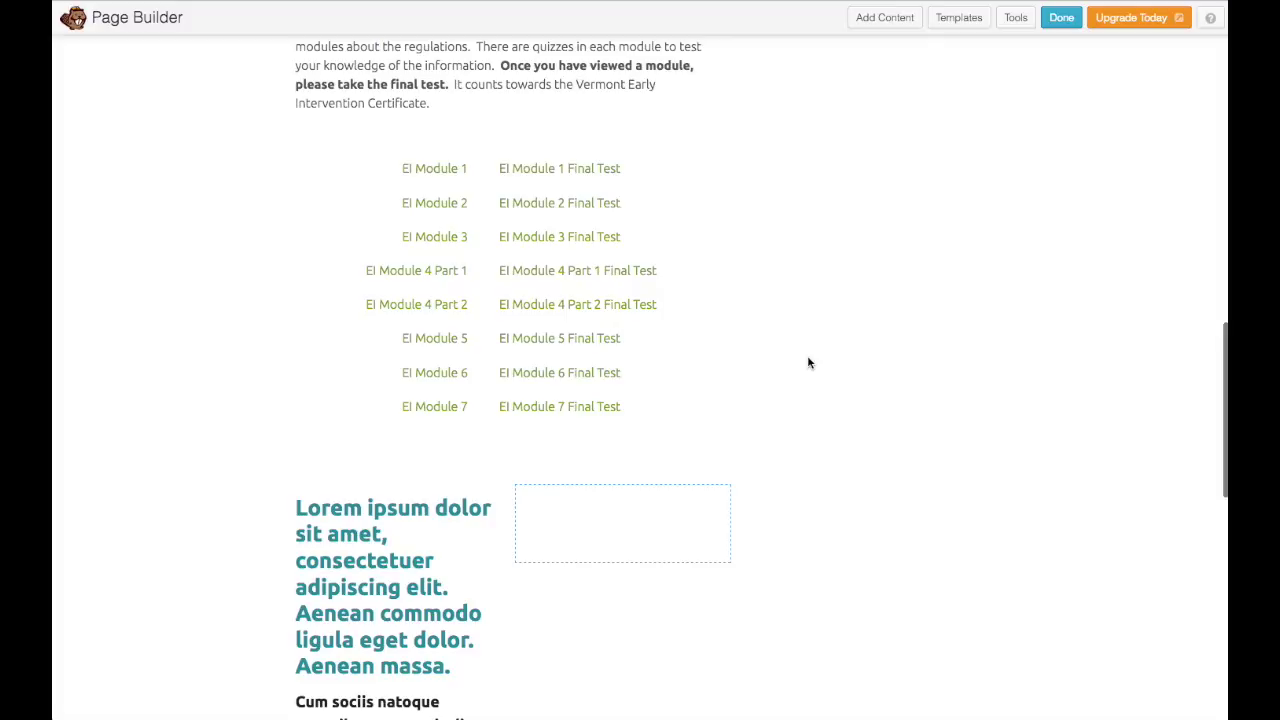
Add a Photo module to the empty second column of the new two-column row
scroll(808, 363, down, 3)
scroll(808, 363, down, 5)
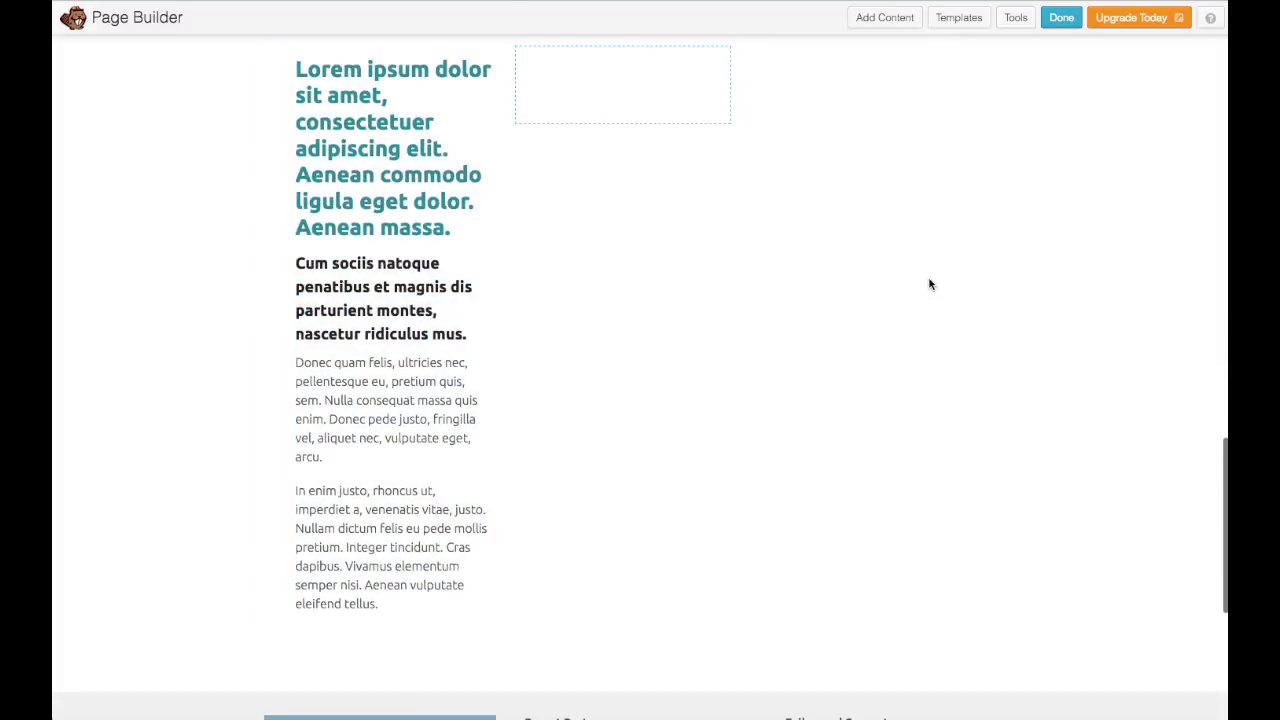
scroll(914, 280, up, 5)
scroll(894, 420, down, 4)
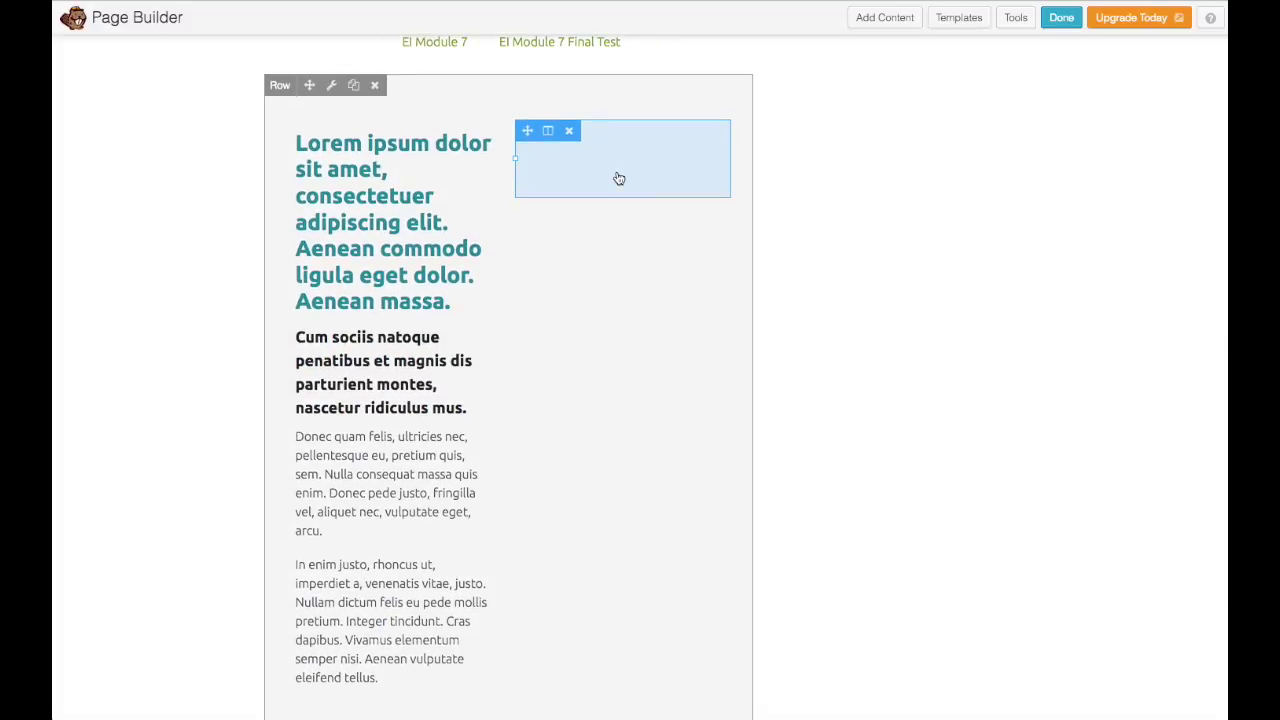
scroll(955, 152, up, 10)
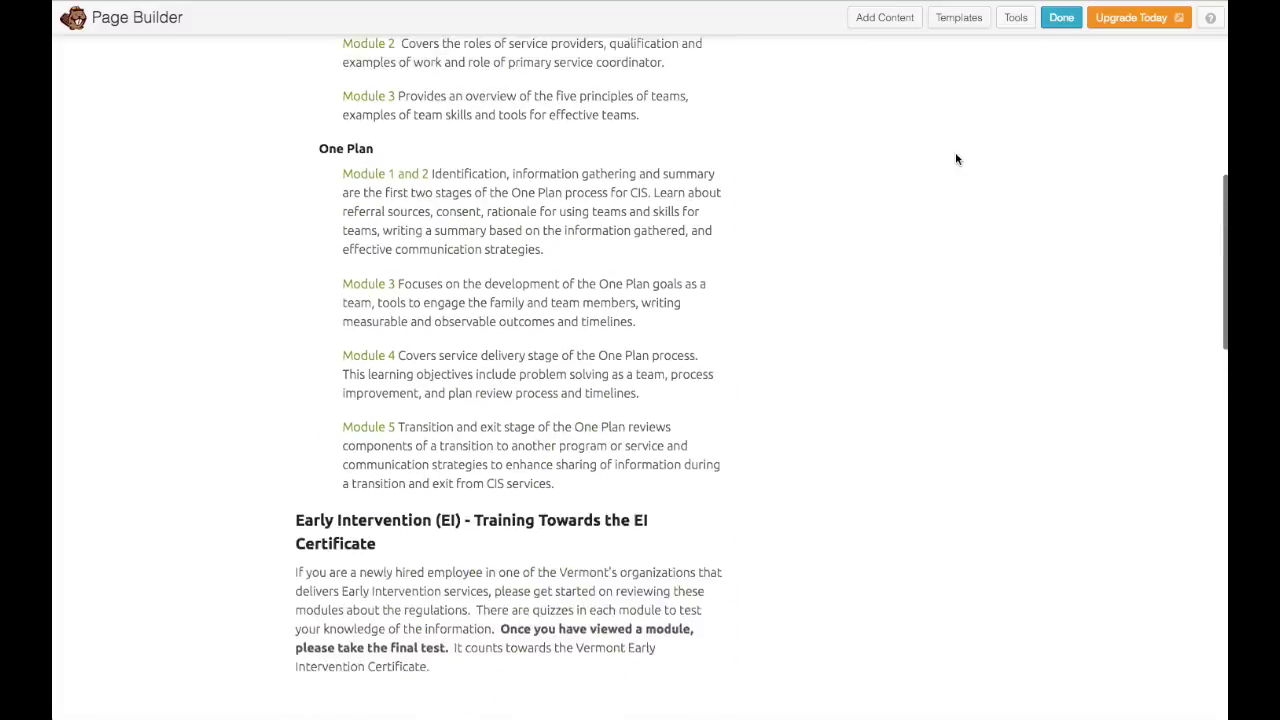
scroll(955, 159, up, 6)
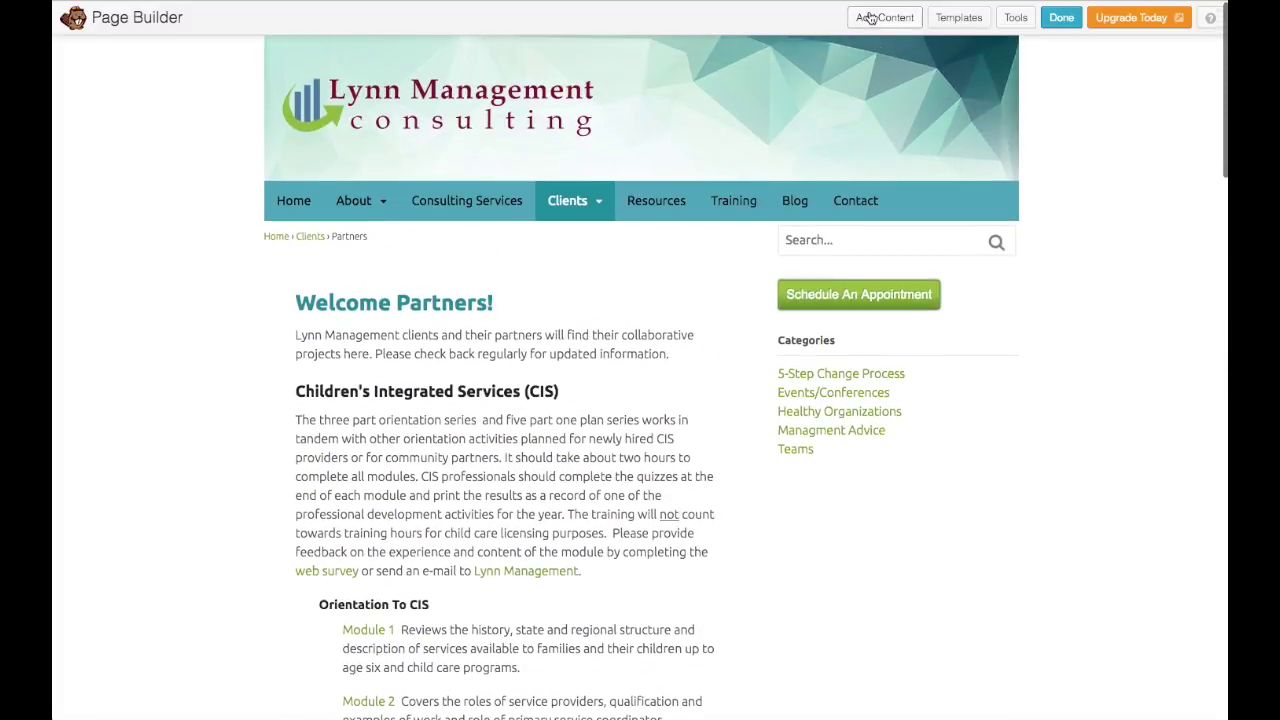
click(870, 18)
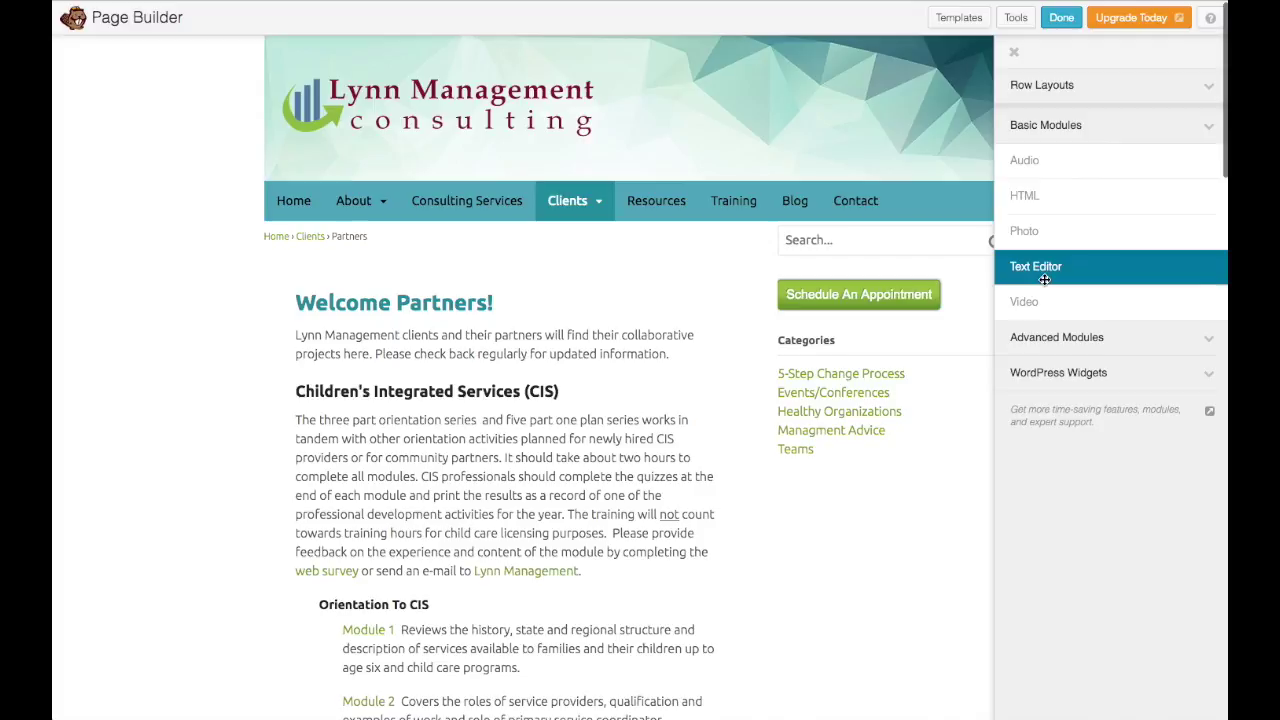
drag(1060, 229, 581, 316)
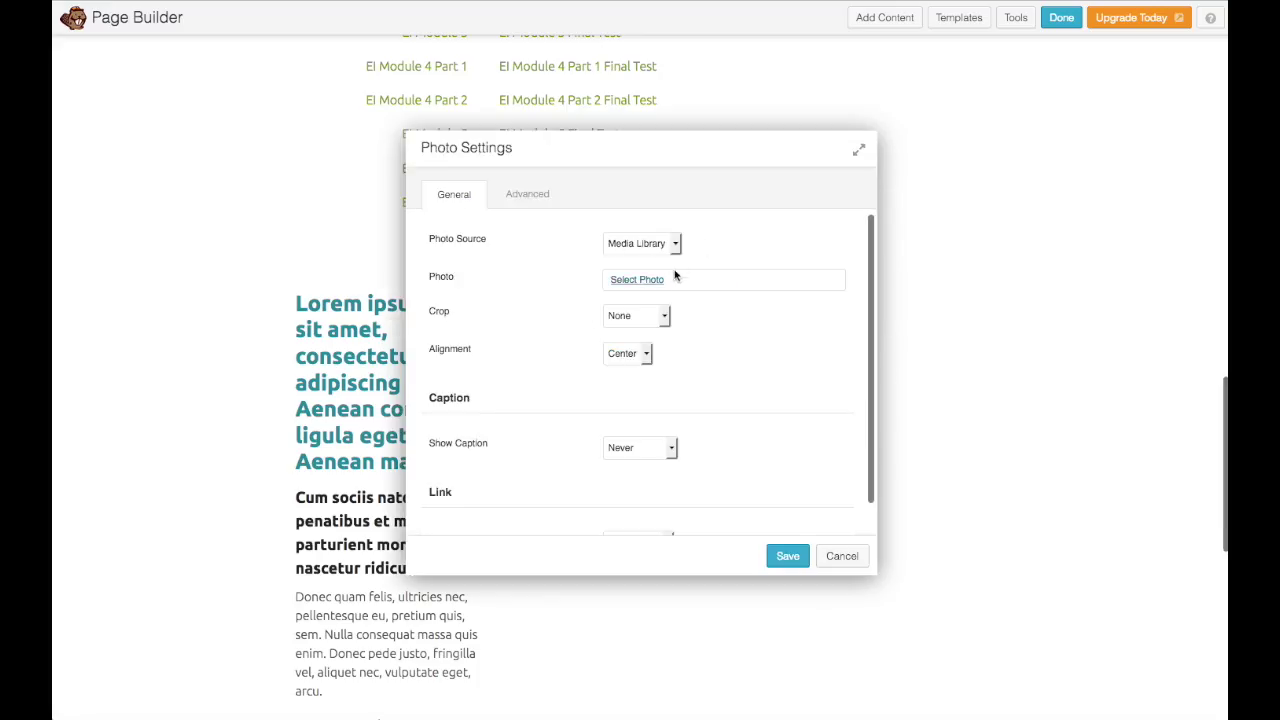
Choose the media library photo of a woman presenting at a whiteboard to seated colleagues for the Photo module and save it
click(640, 281)
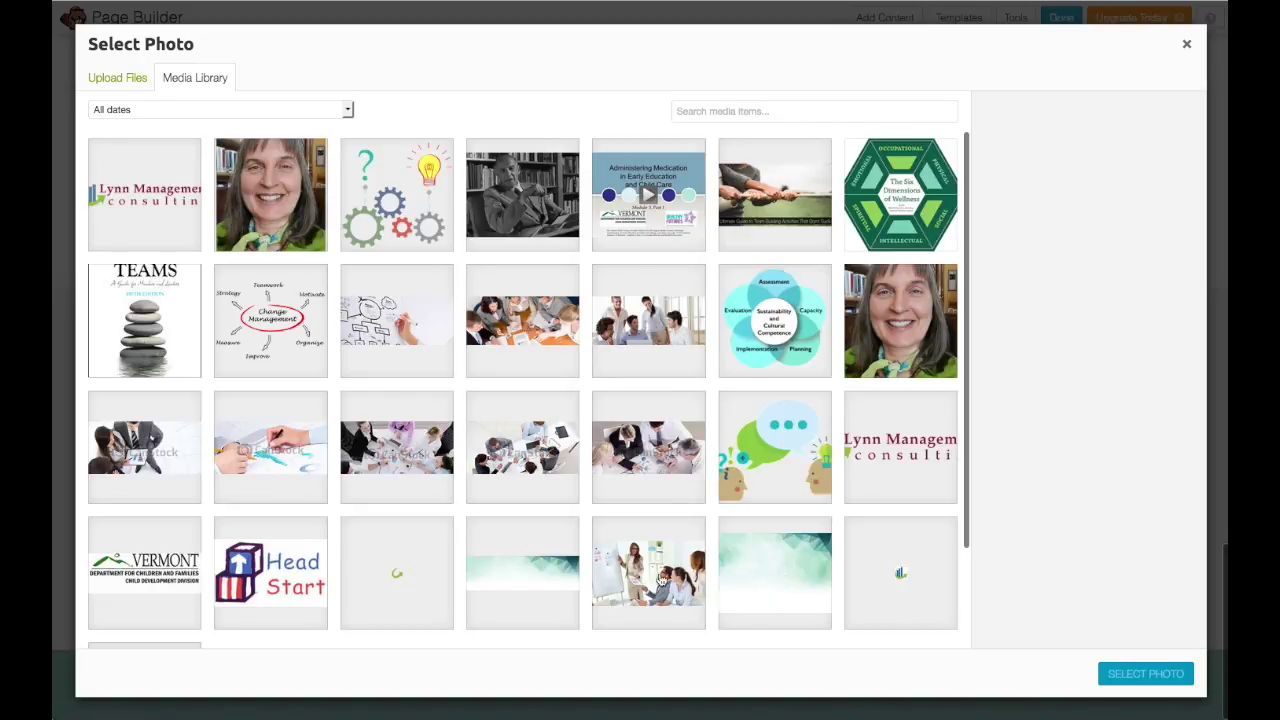
click(697, 588)
click(1116, 669)
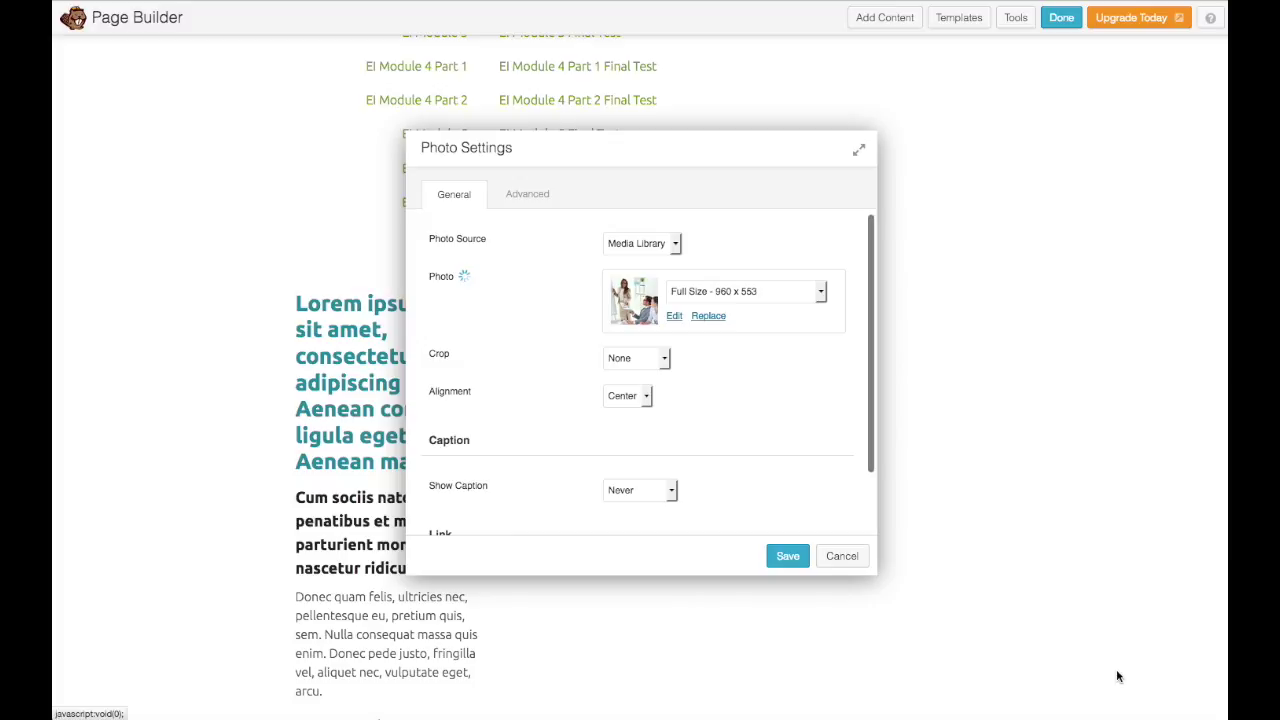
click(786, 556)
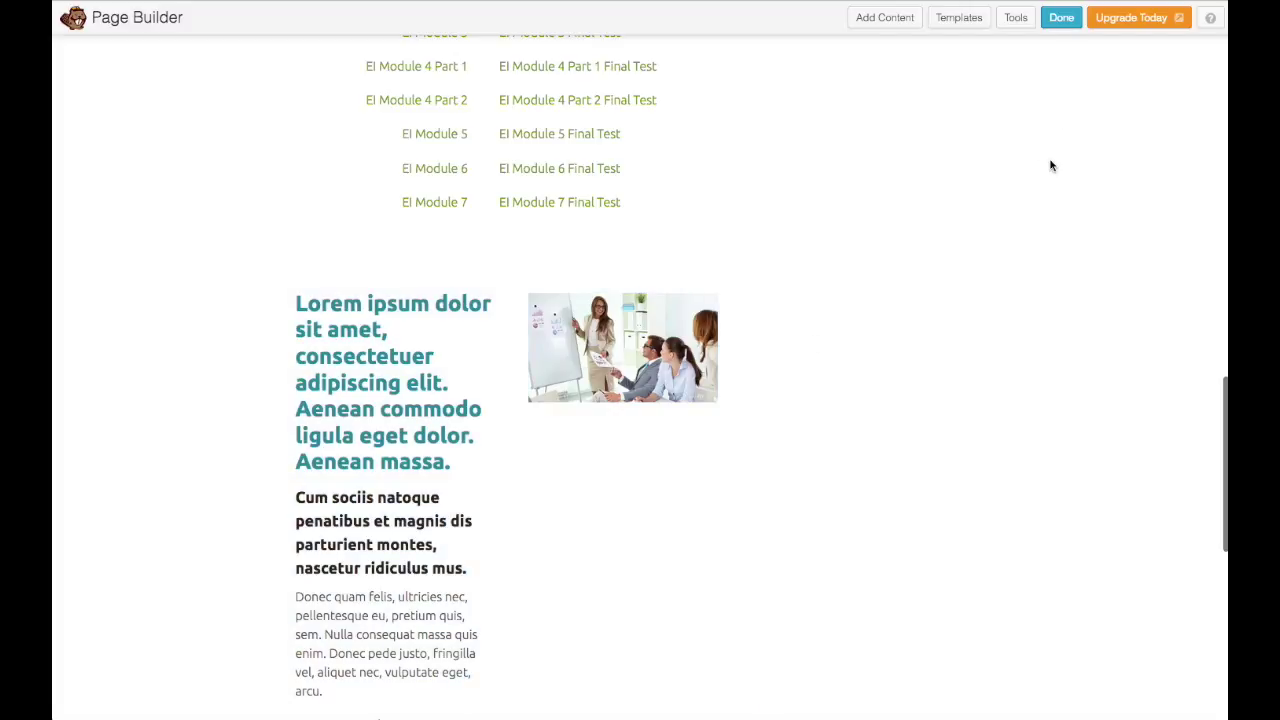
Add a 1 Column layout below the photo in the second column
scroll(1045, 176, up, 10)
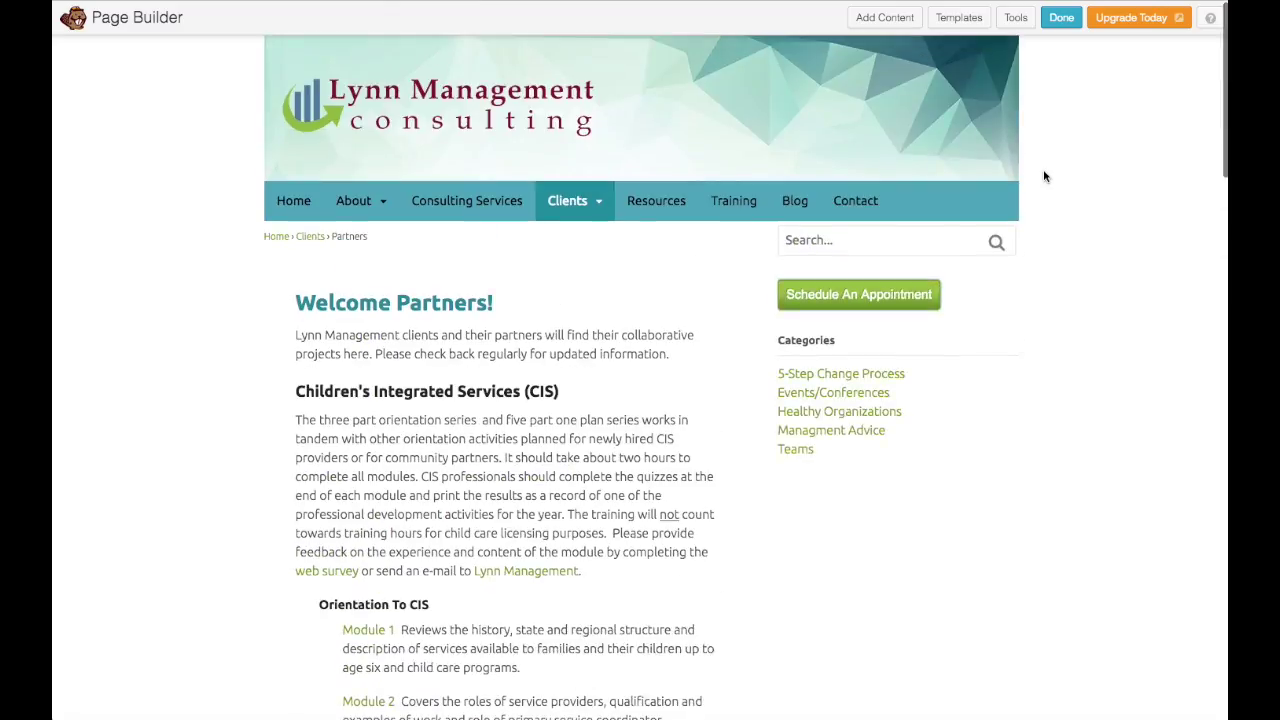
click(884, 19)
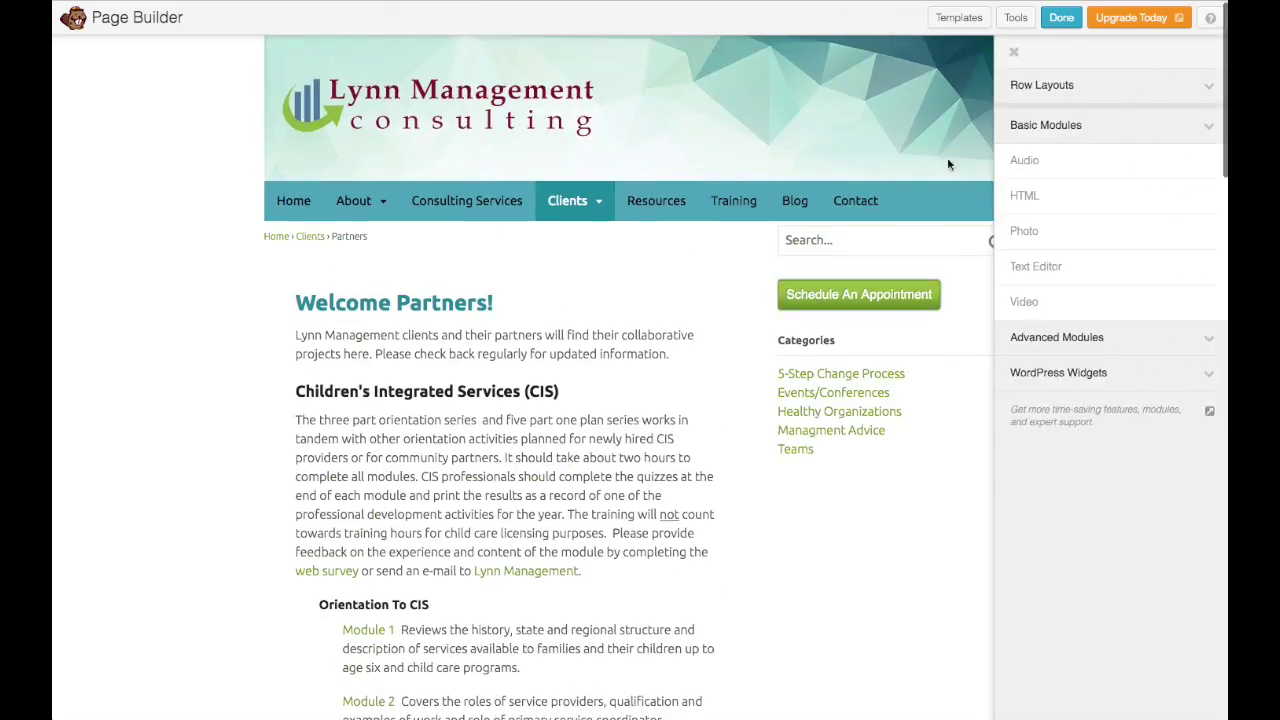
click(1014, 86)
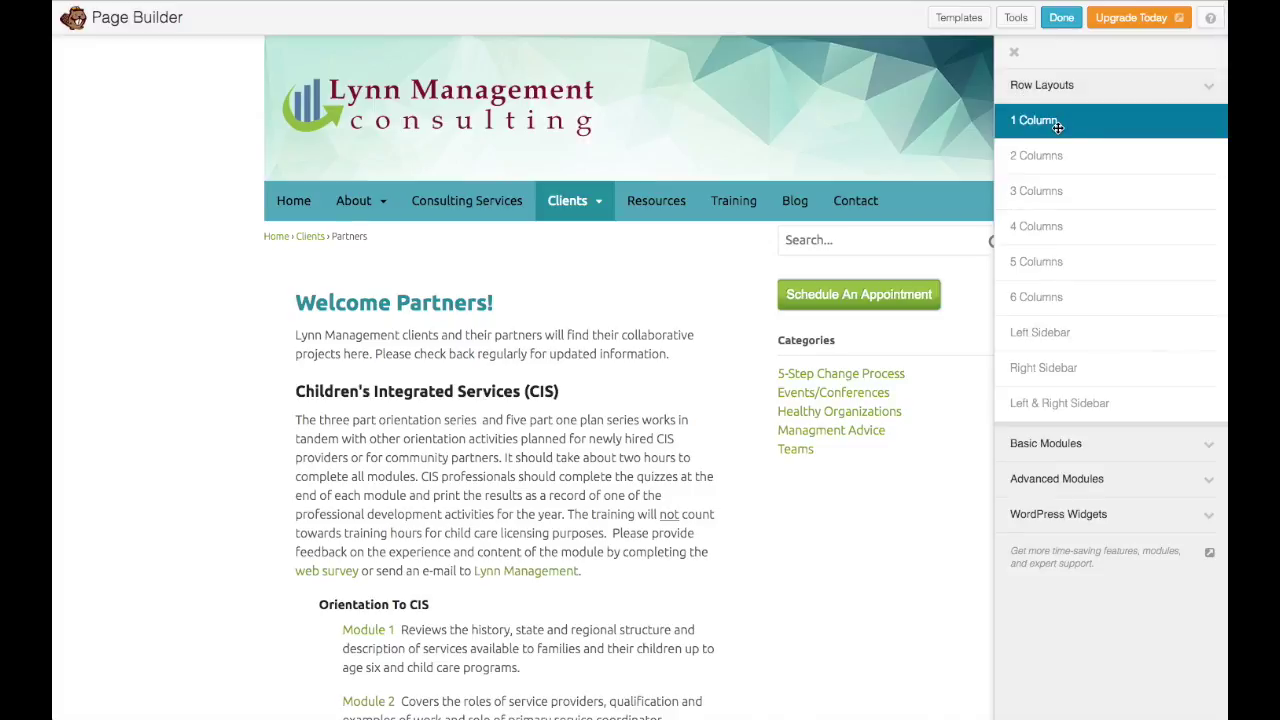
drag(1052, 121, 583, 472)
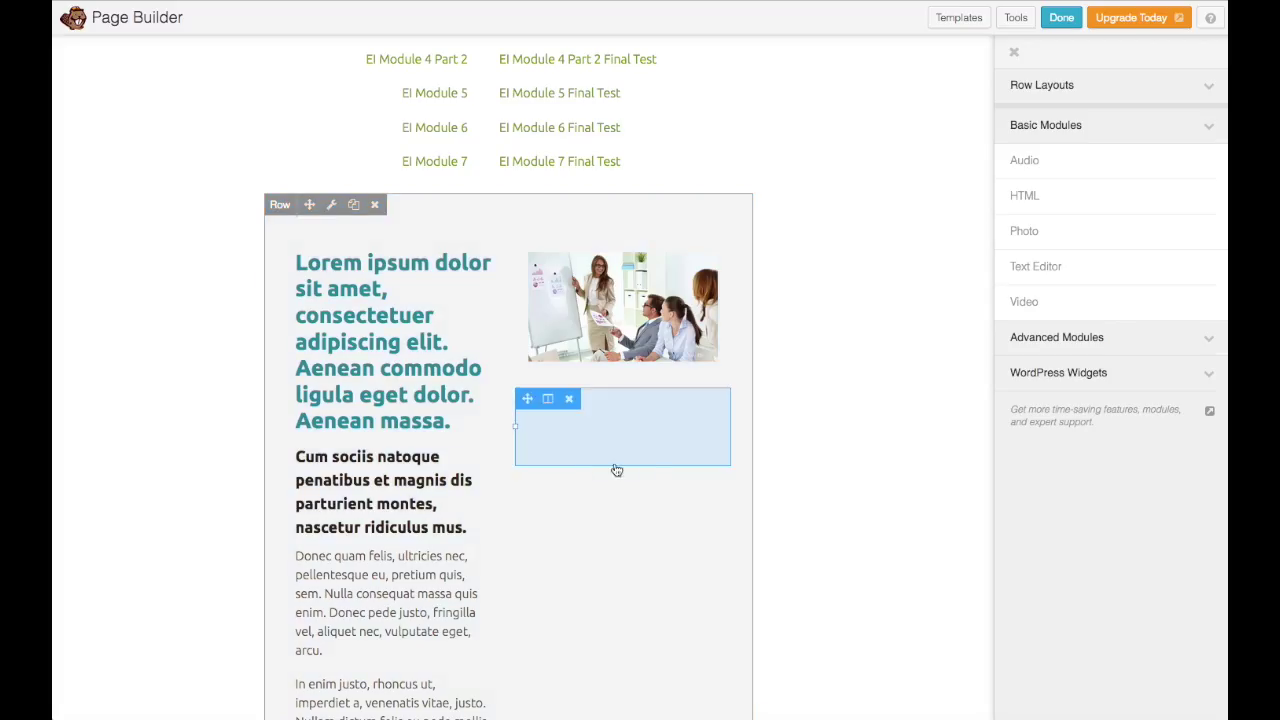
Add a Text Editor module to the empty column below the photo and fill it with three paragraphs of Lorem ipsum text
drag(1060, 268, 608, 452)
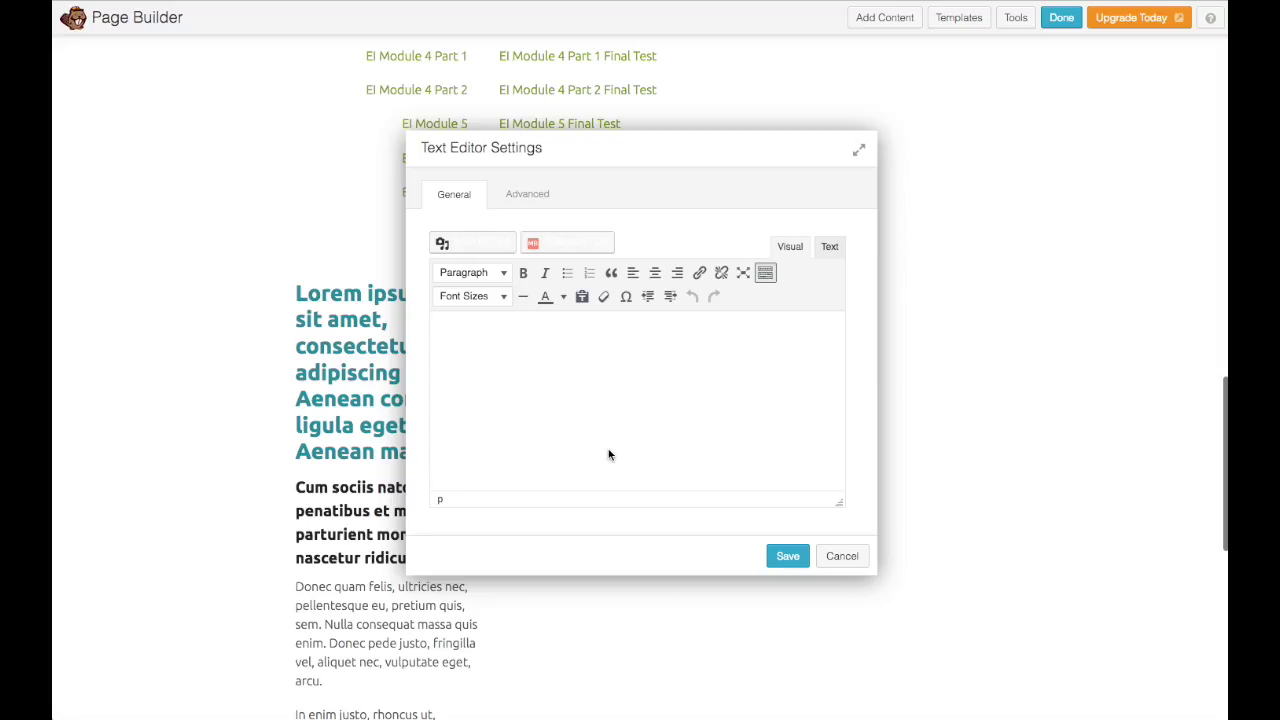
click(497, 357)
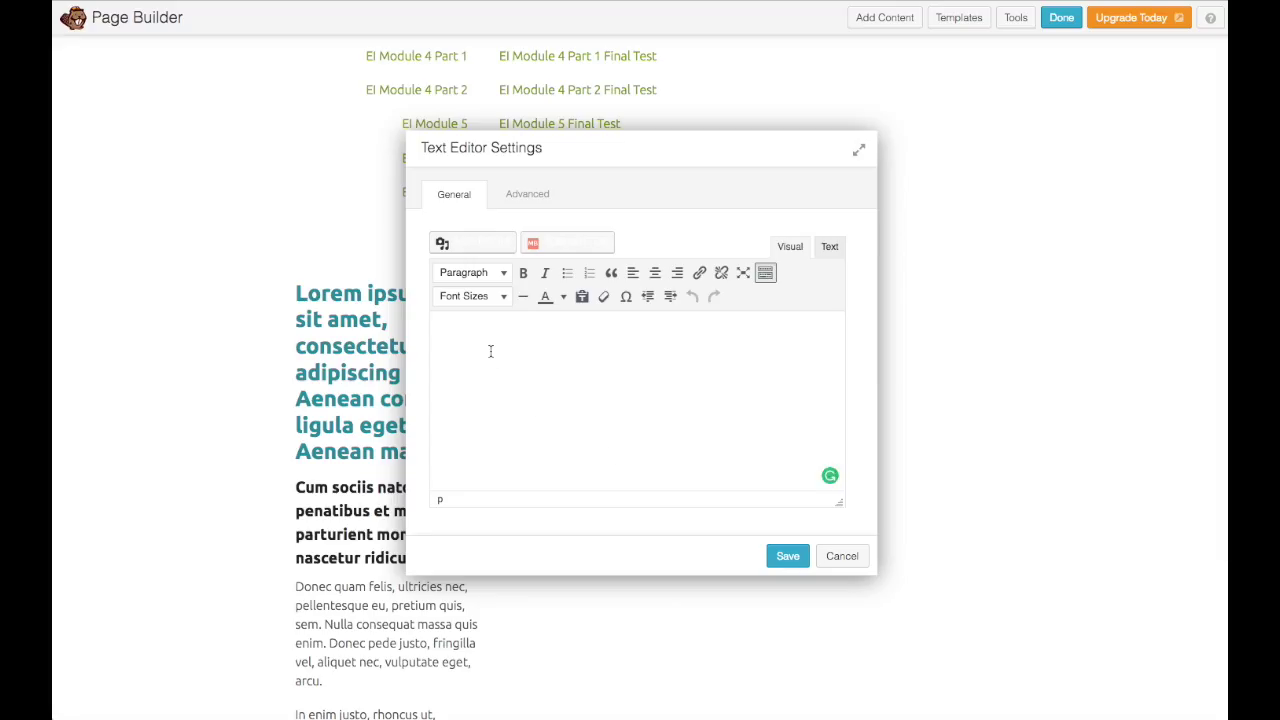
text(Lorem ipsum dolor sit amet, consectetuer adipiscing elit. Aenean commodo ligula eget dolor. Aenean massa. Cum sociis natoque penatibus et magnis dis parturient montes, nascetur ridiculus mus.  Donec quam felis, ultricies nec, pellentesque eu, pretium quis, sem. Nulla consequat massa quis enim. Donec pede justo, fringilla vel, aliquet nec, vulputate eget, arcu.  In enim justo, rhoncus ut, imperdiet a, venenatis vitae, justo. Nullam dictum felis eu pede mollis pretium. Integer tincidunt. Cras dapibus. Vivamus elementum semper nisi. Aenean vulputate eleifend tellus.)
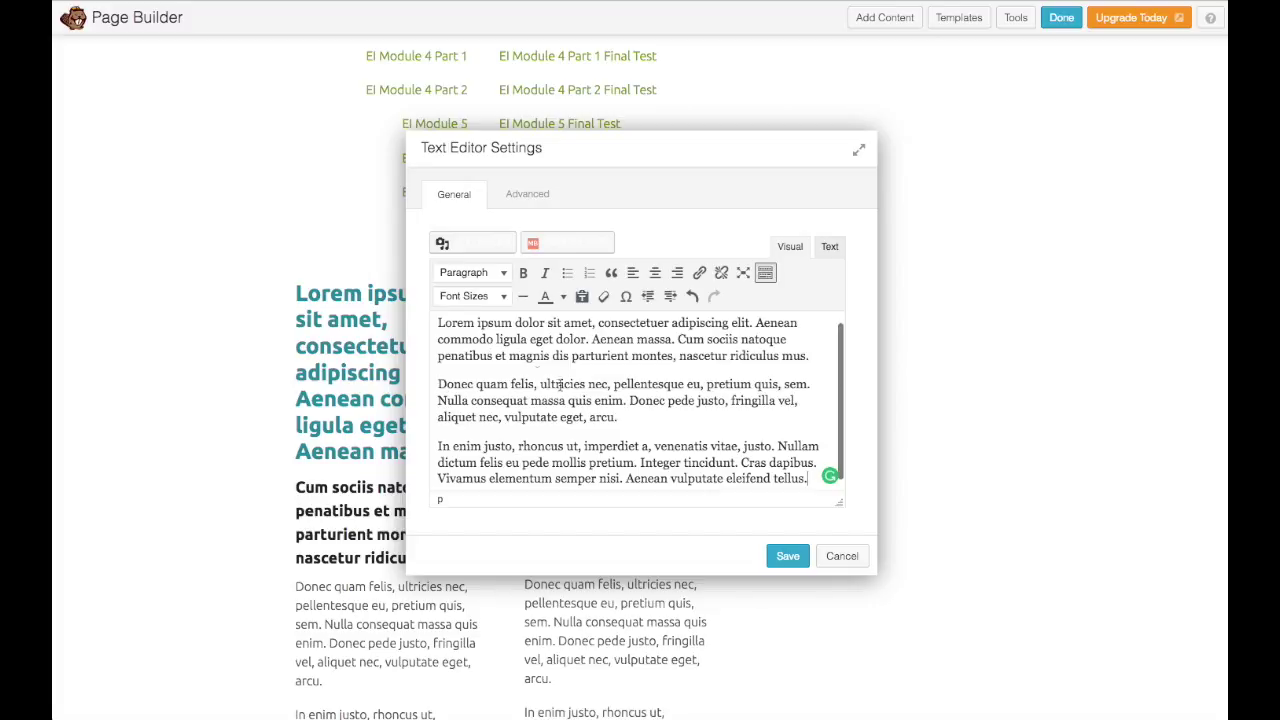
Delete the last paragraph, starting "In enim justo", from the text below the photo and save the module
drag(628, 419, 679, 529)
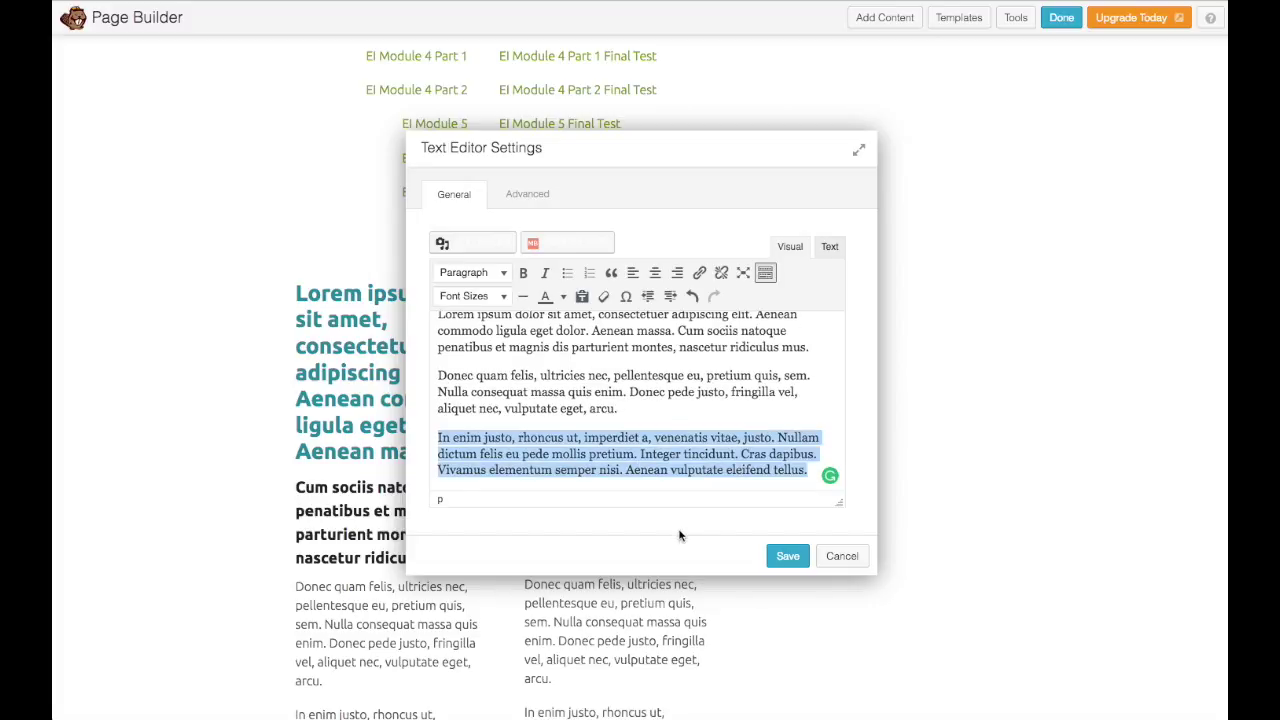
key(BackSpace)
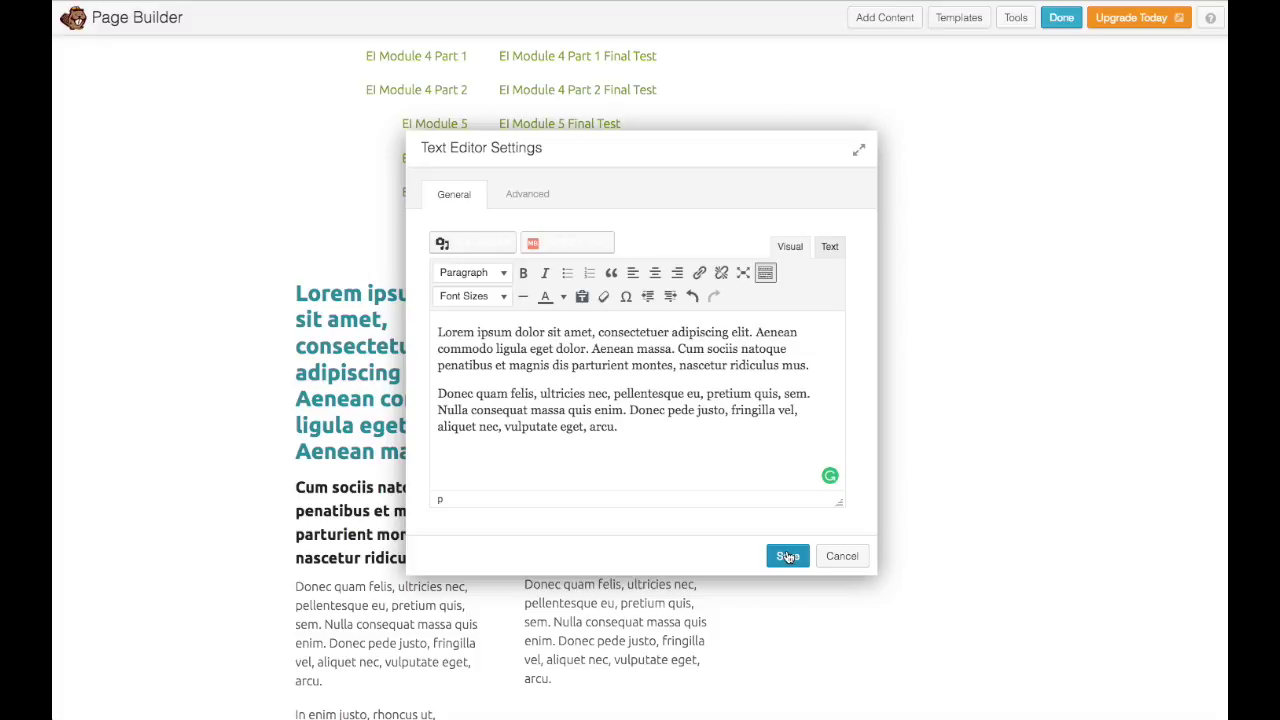
click(788, 556)
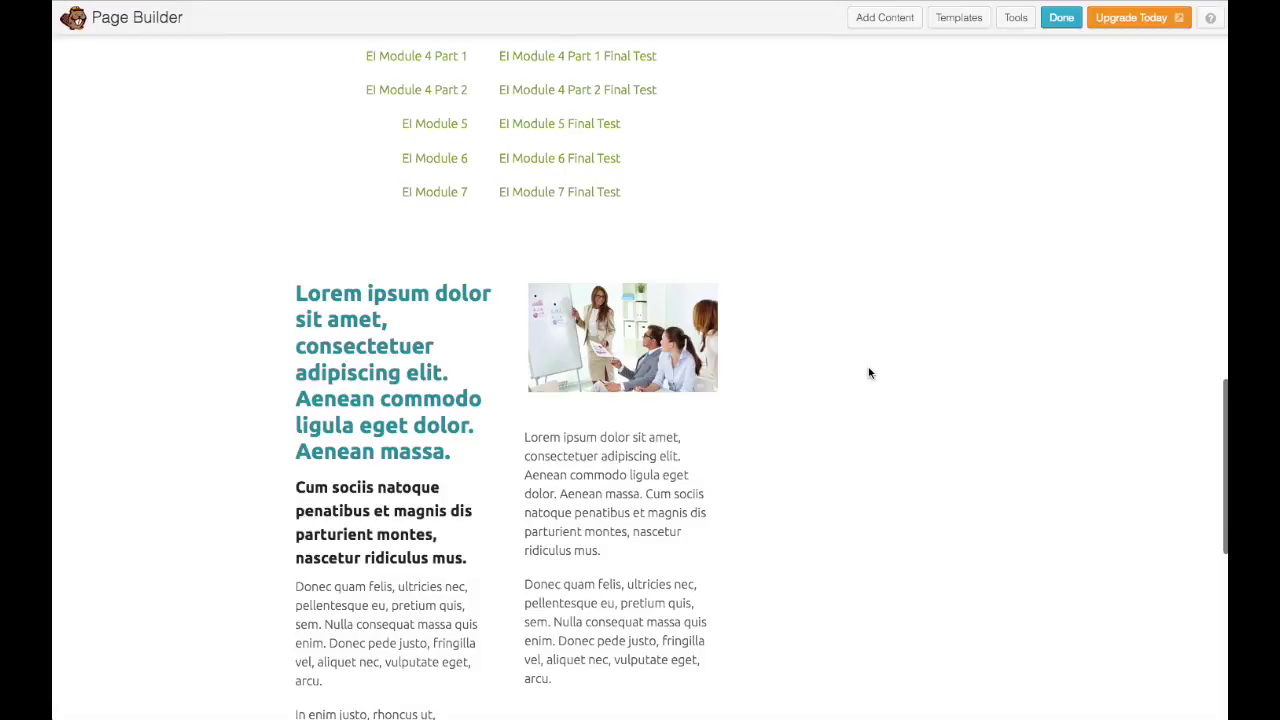
Insert a one-column row between the EI module links and the two-column row, and place a Text Editor module in it
scroll(869, 373, down, 5)
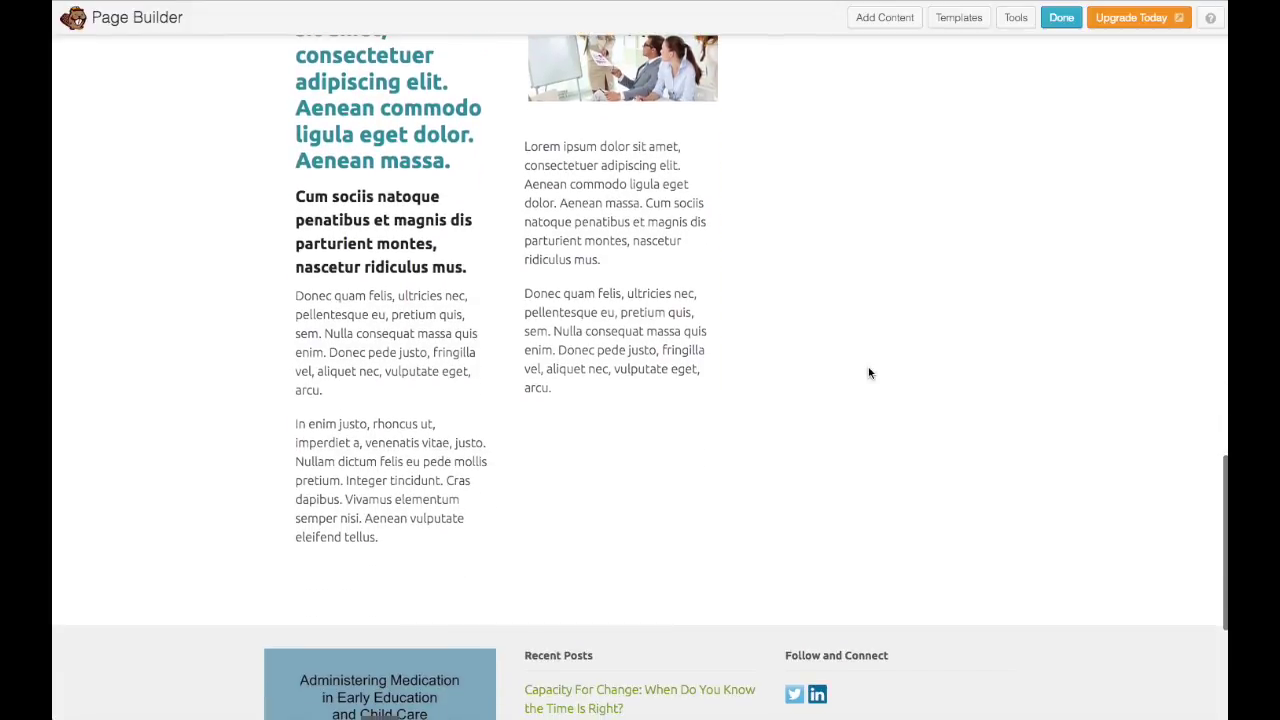
scroll(869, 373, up, 2)
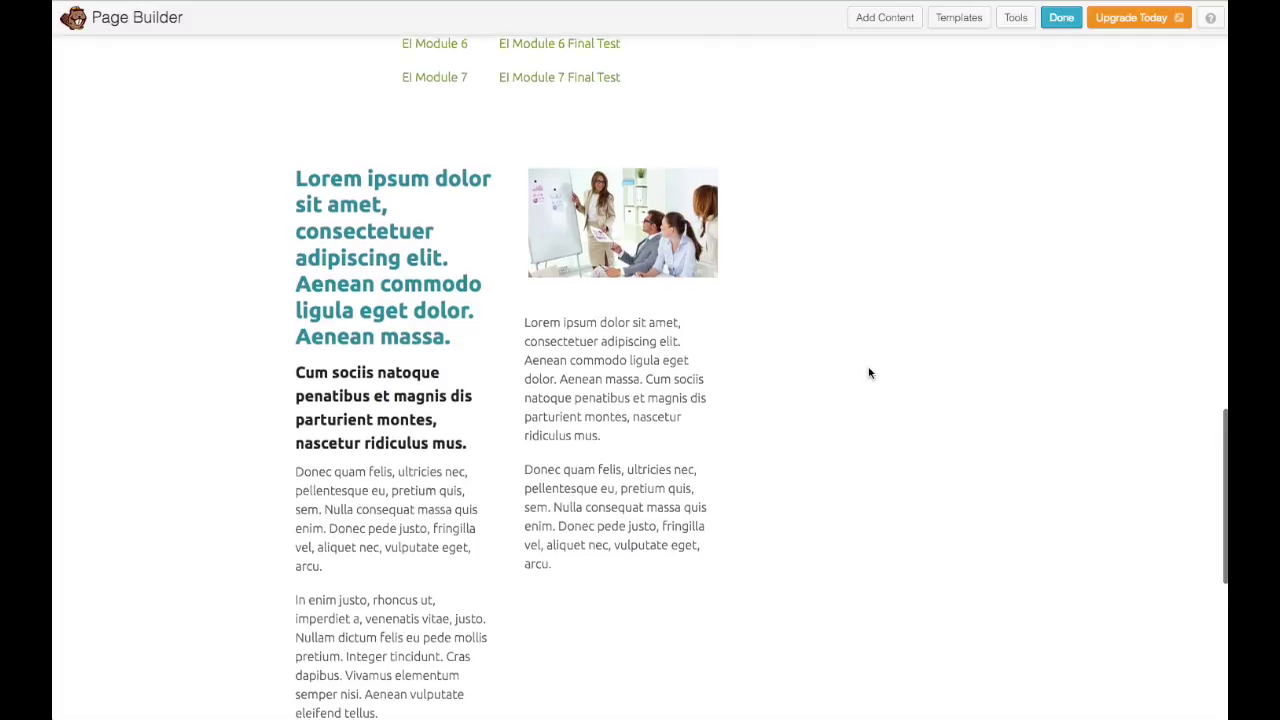
scroll(869, 373, up, 6)
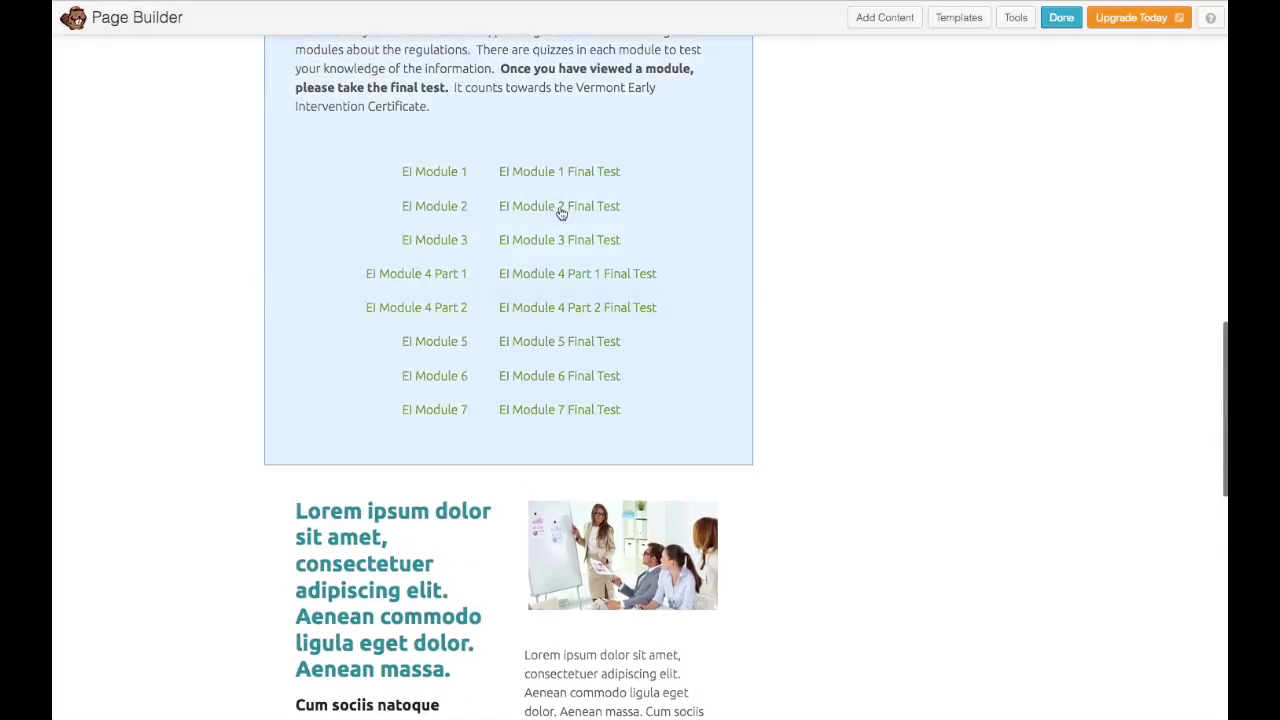
click(890, 20)
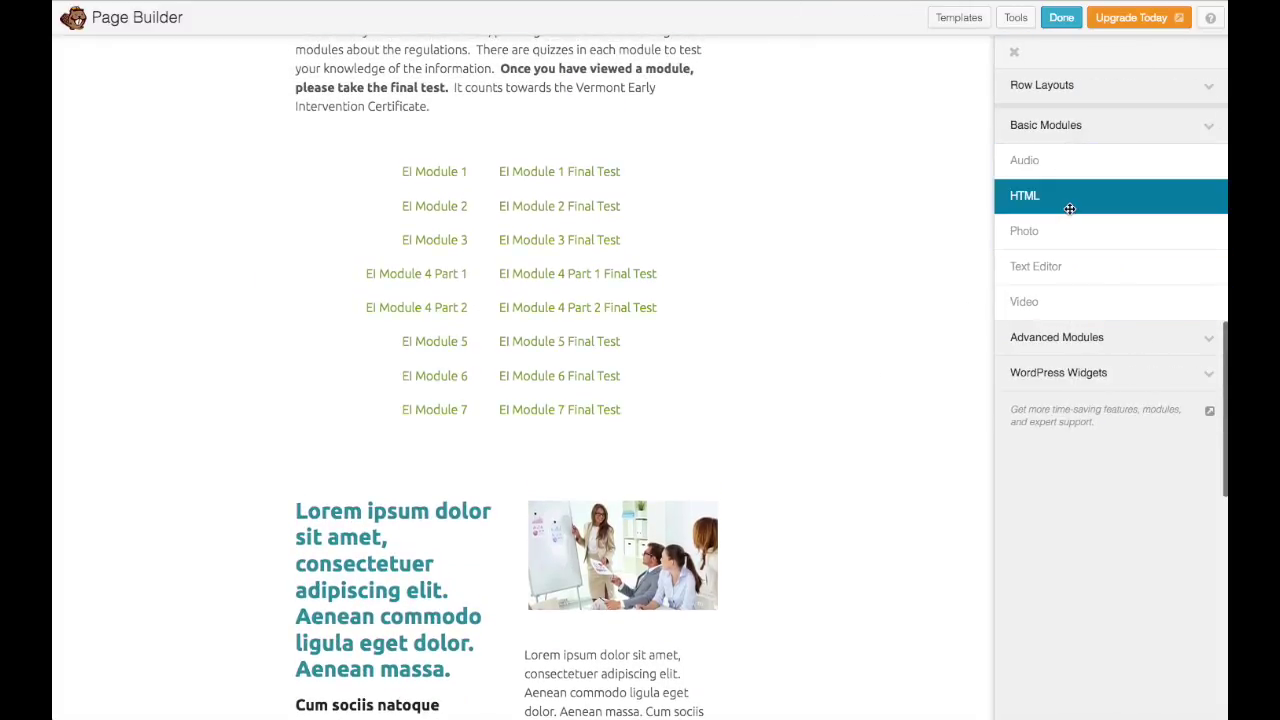
scroll(873, 361, down, 4)
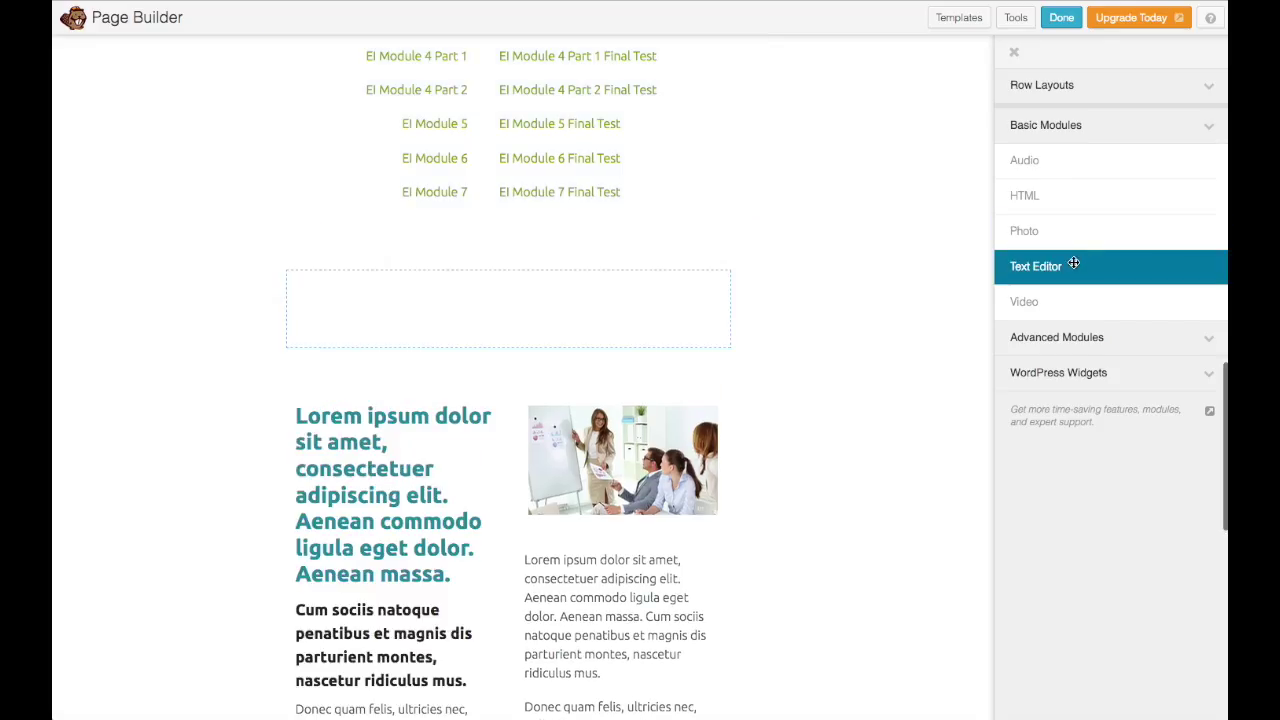
drag(1073, 264, 514, 335)
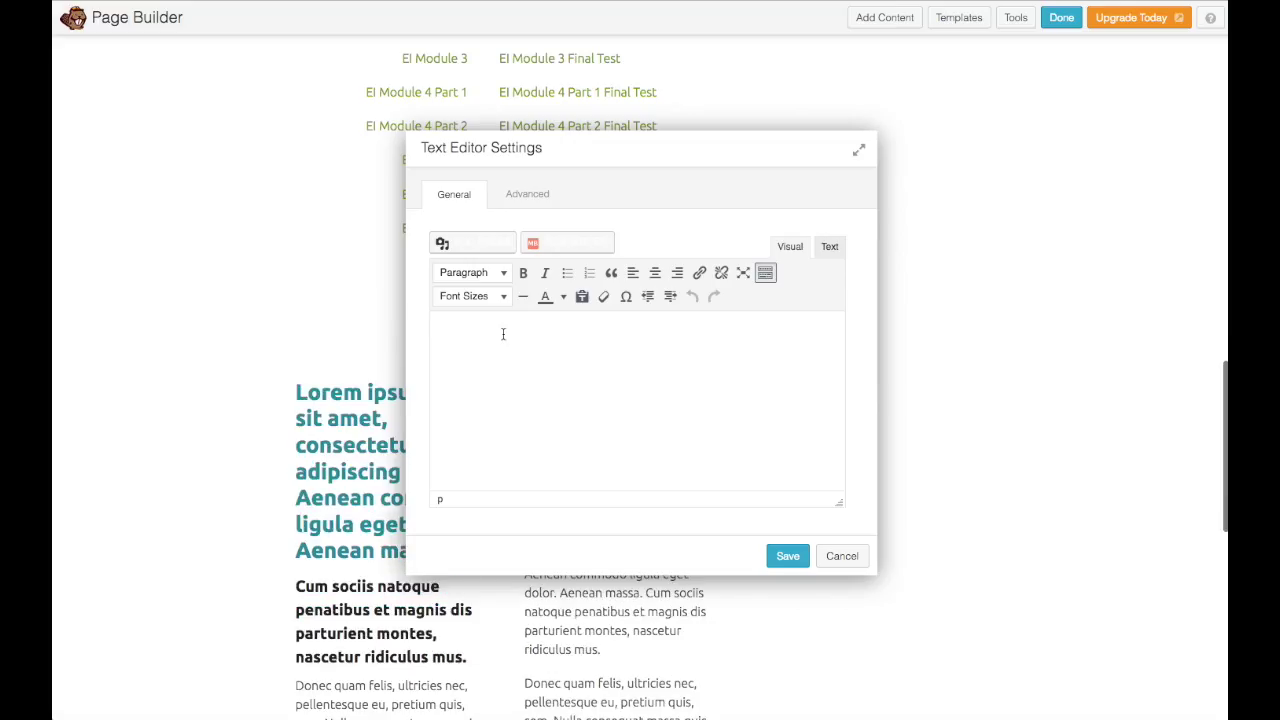
Paste the Lorem ipsum text into the new module and delete all paragraphs except the one starting "Donec quam felis"
click(491, 339)
key(ctrl+v)
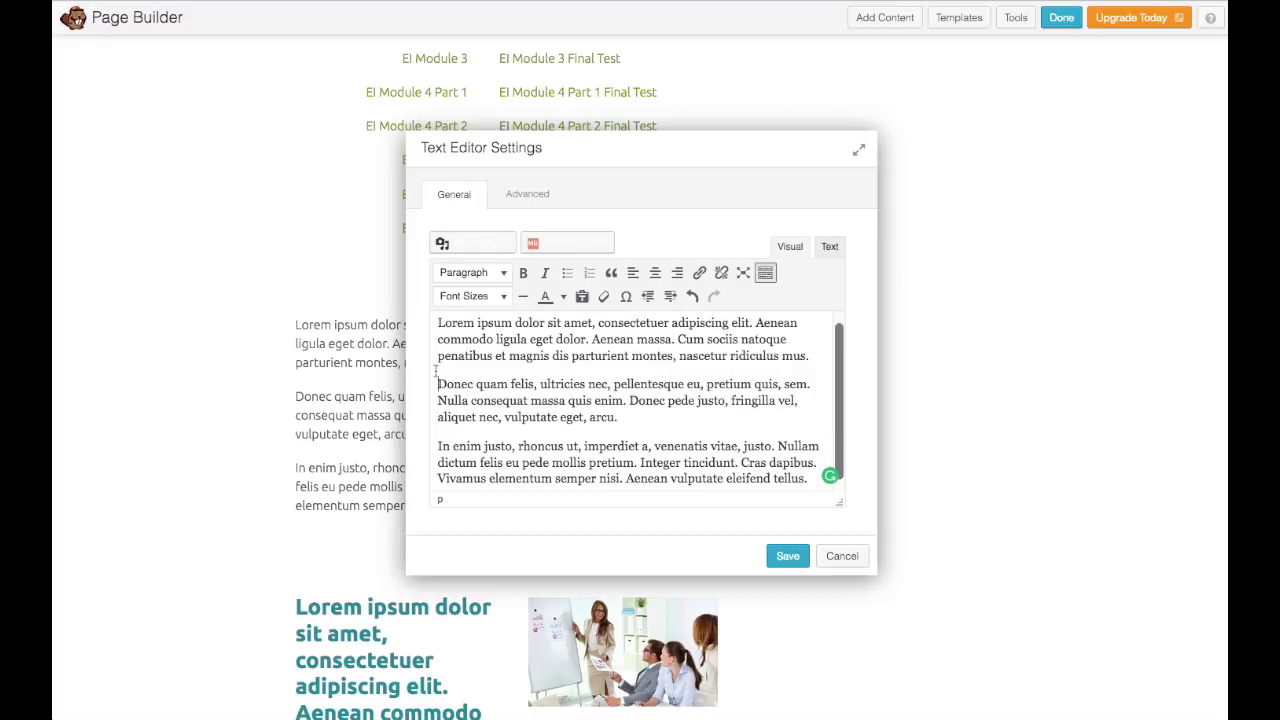
drag(436, 370, 418, 293)
key(BackSpace)
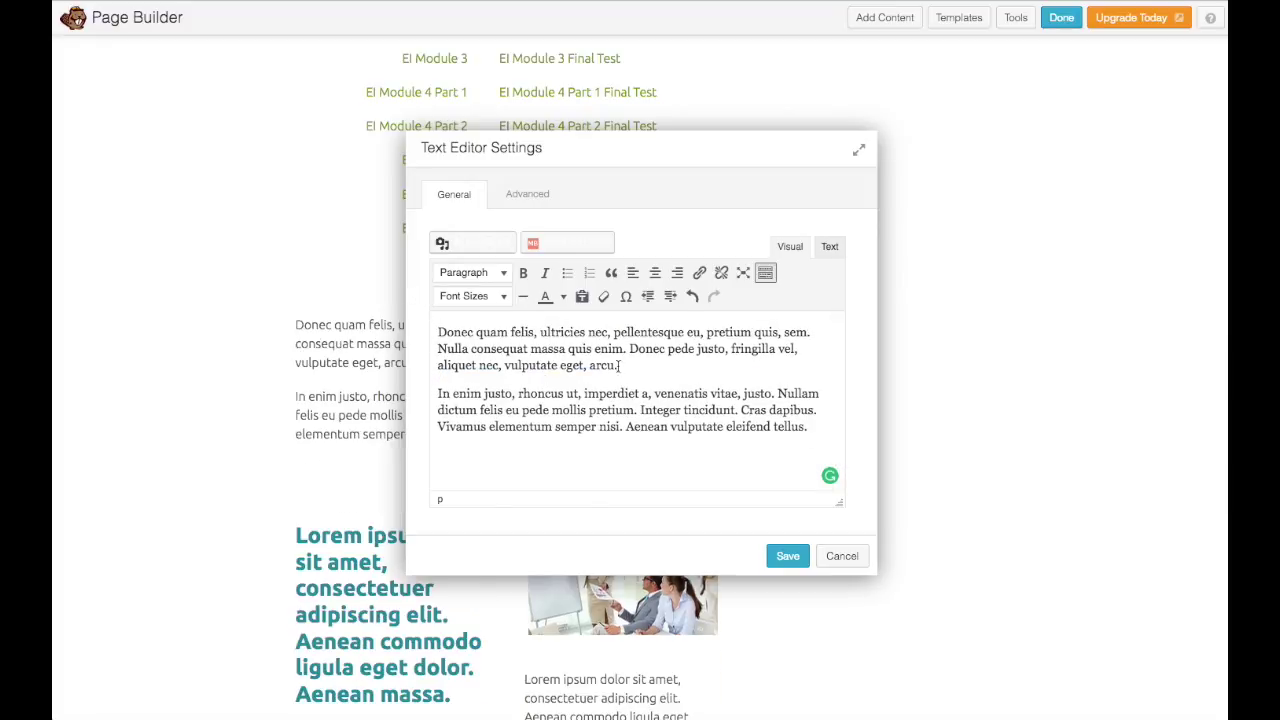
triple_click(640, 400)
key(BackSpace)
Center the "Donec quam felis" paragraph, format it as Heading 2 and save the module
drag(634, 363, 487, 298)
click(655, 272)
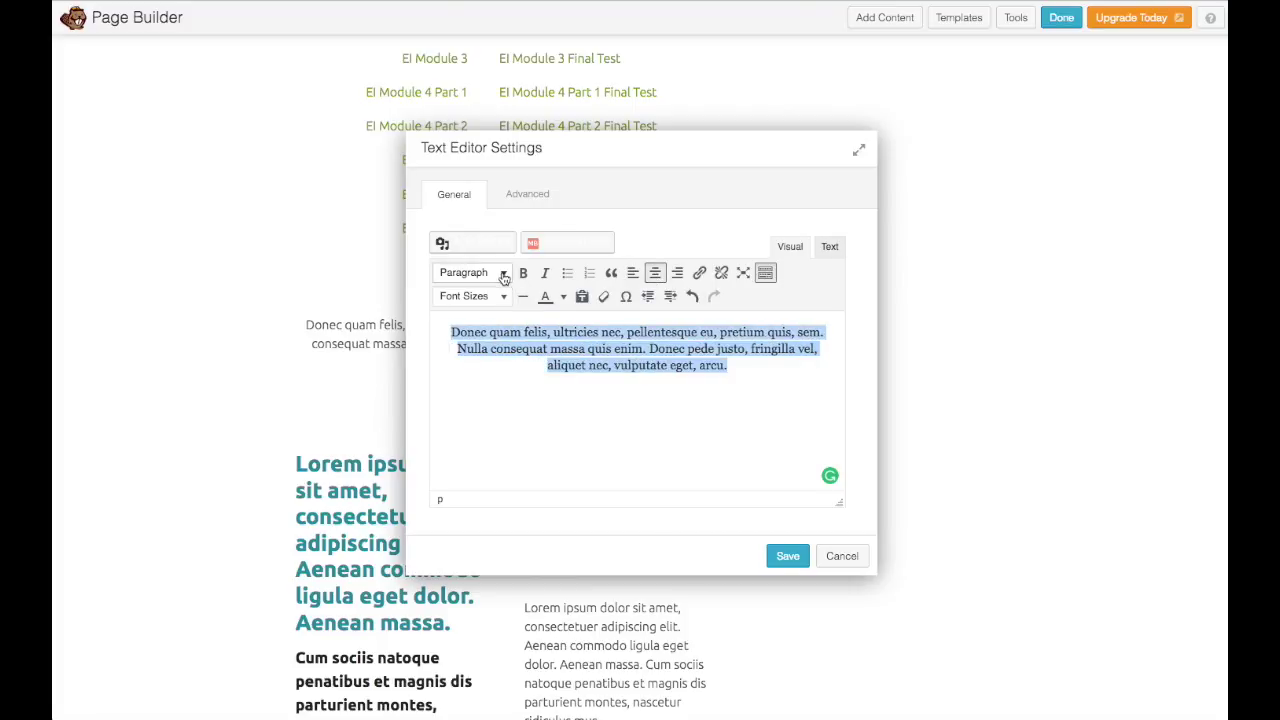
click(472, 272)
click(543, 376)
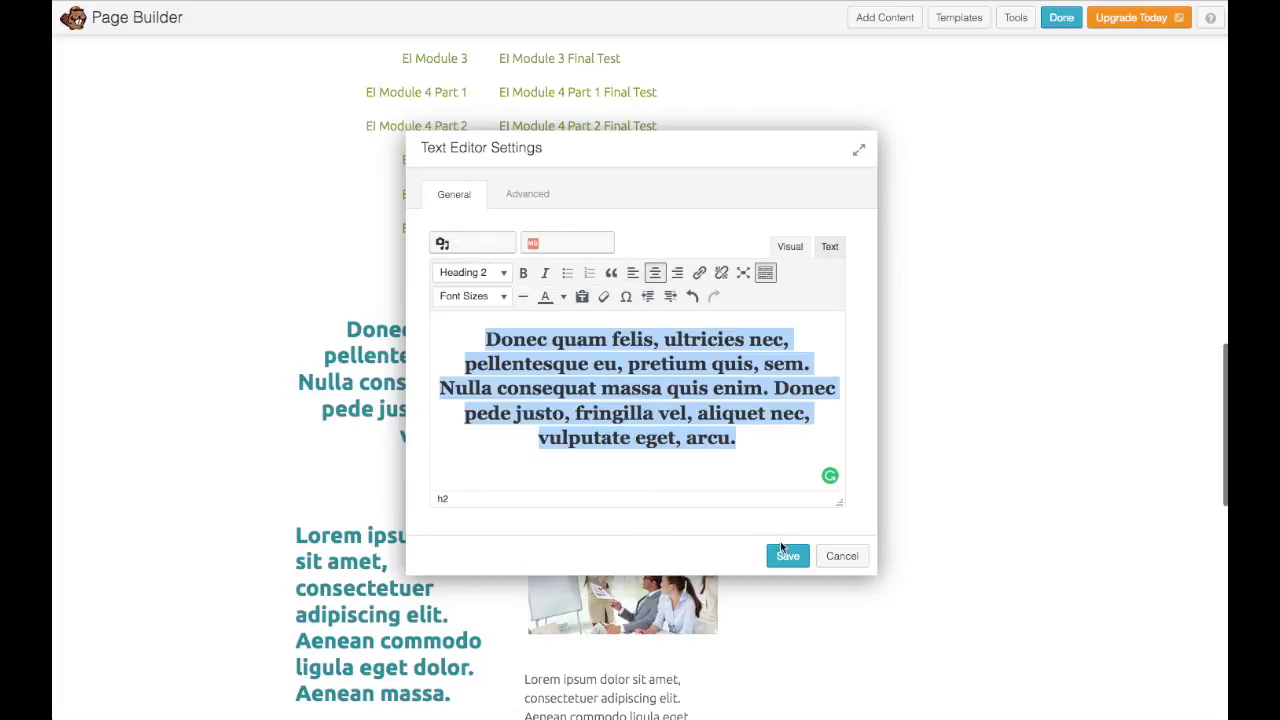
click(788, 556)
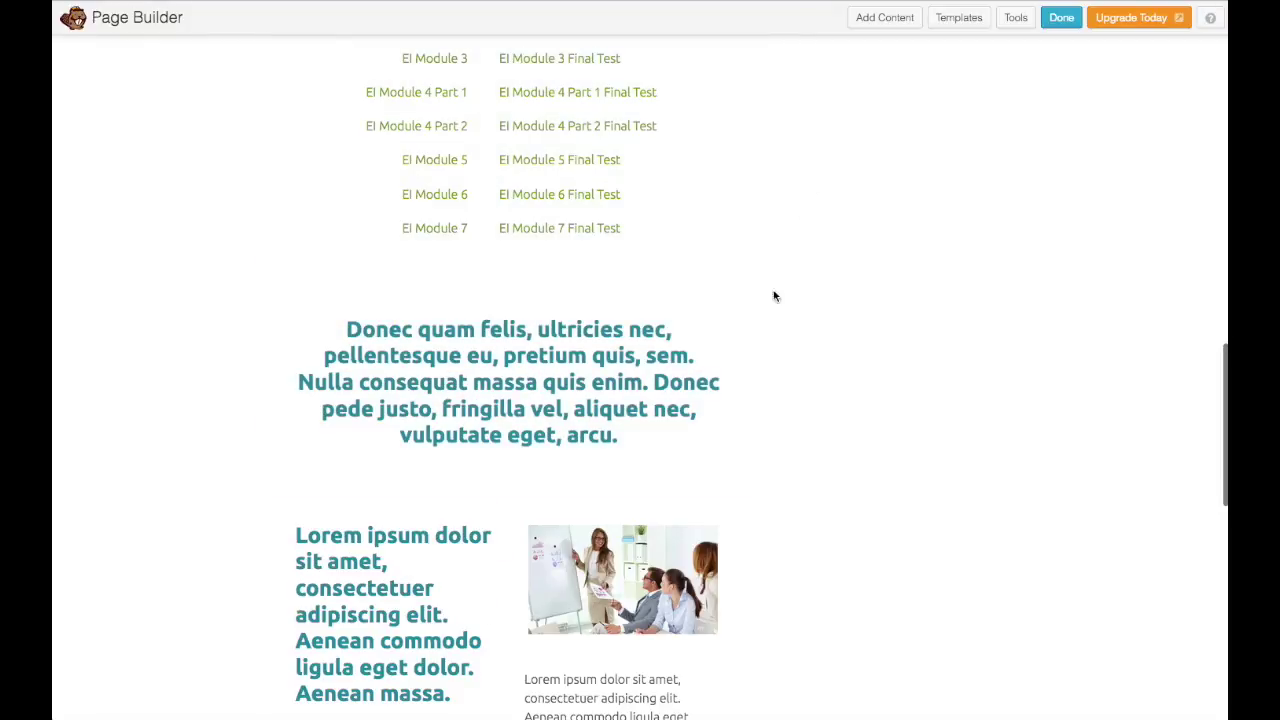
Look over the finished layout, then finish editing by discarding all unpublished changes and exiting the page editor
scroll(776, 290, down, 5)
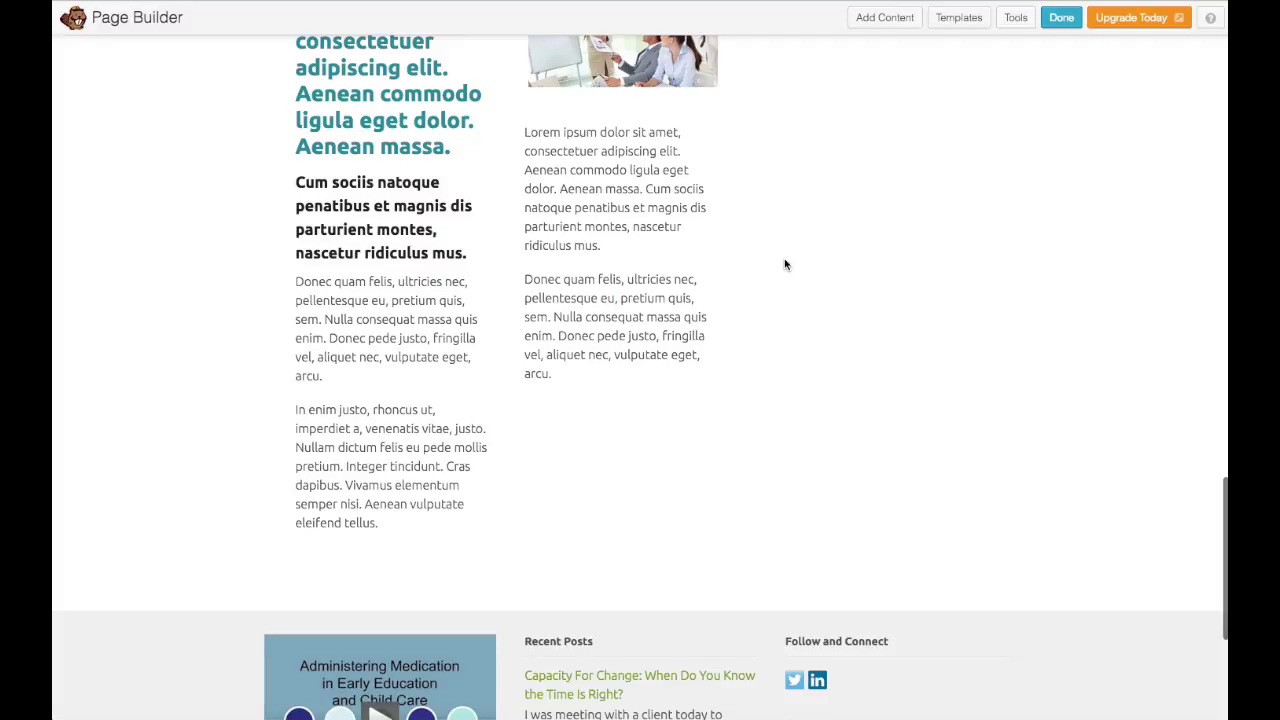
scroll(785, 264, up, 4)
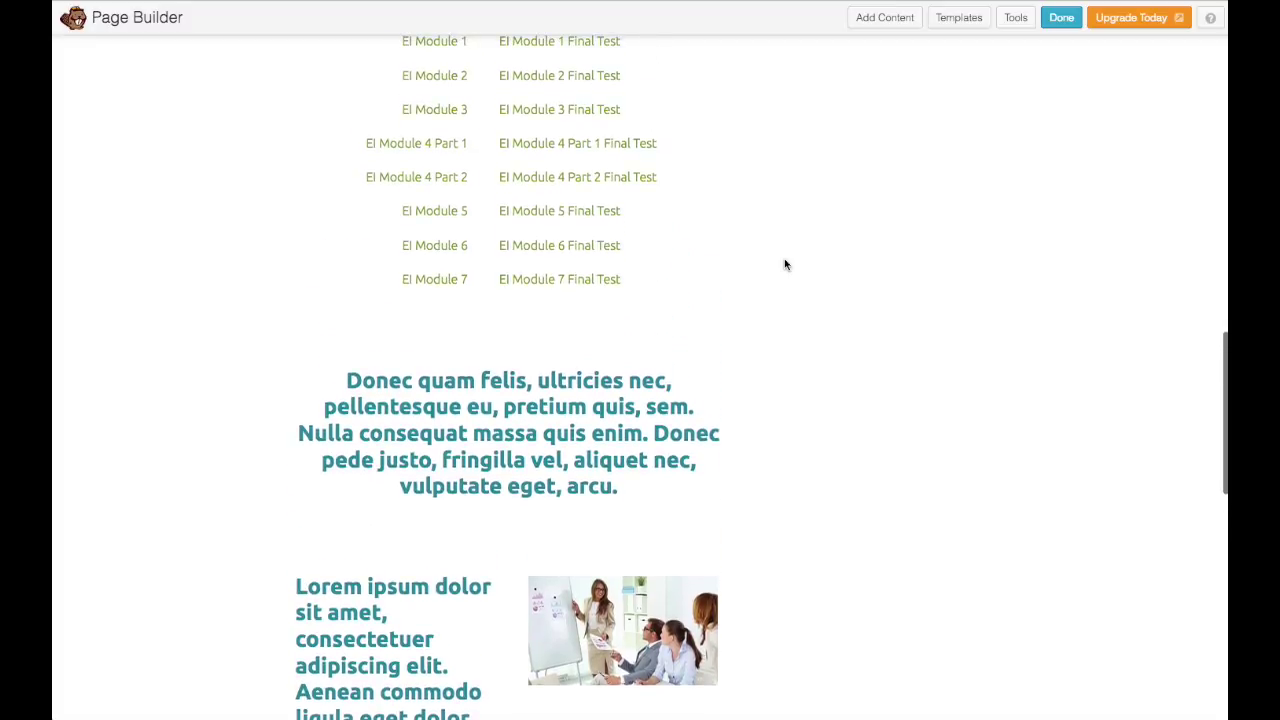
scroll(785, 264, up, 2)
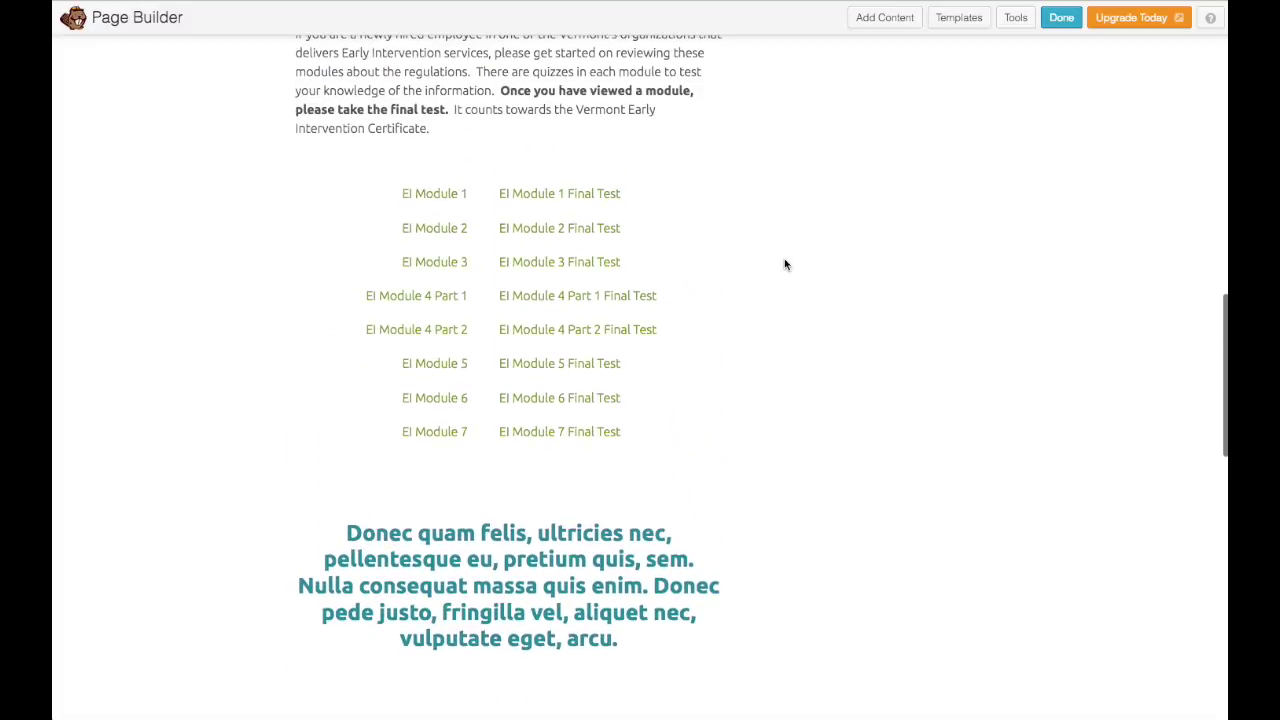
scroll(785, 264, up, 2)
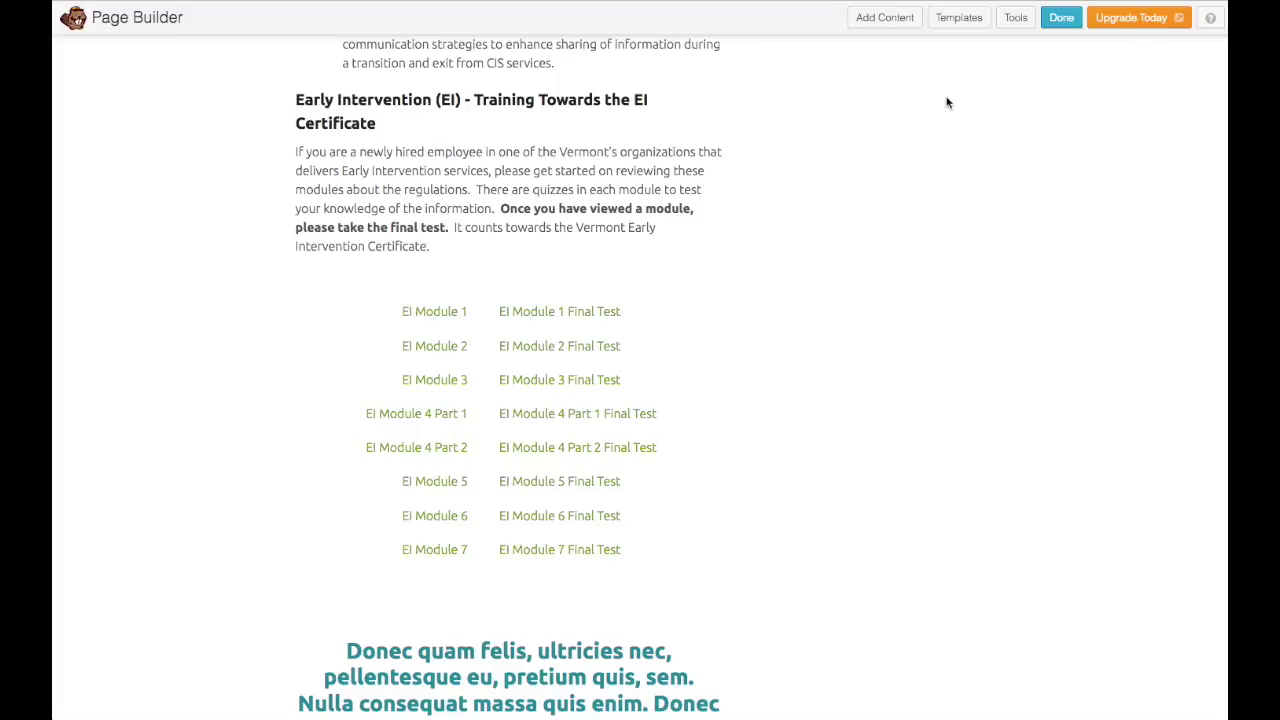
click(1060, 19)
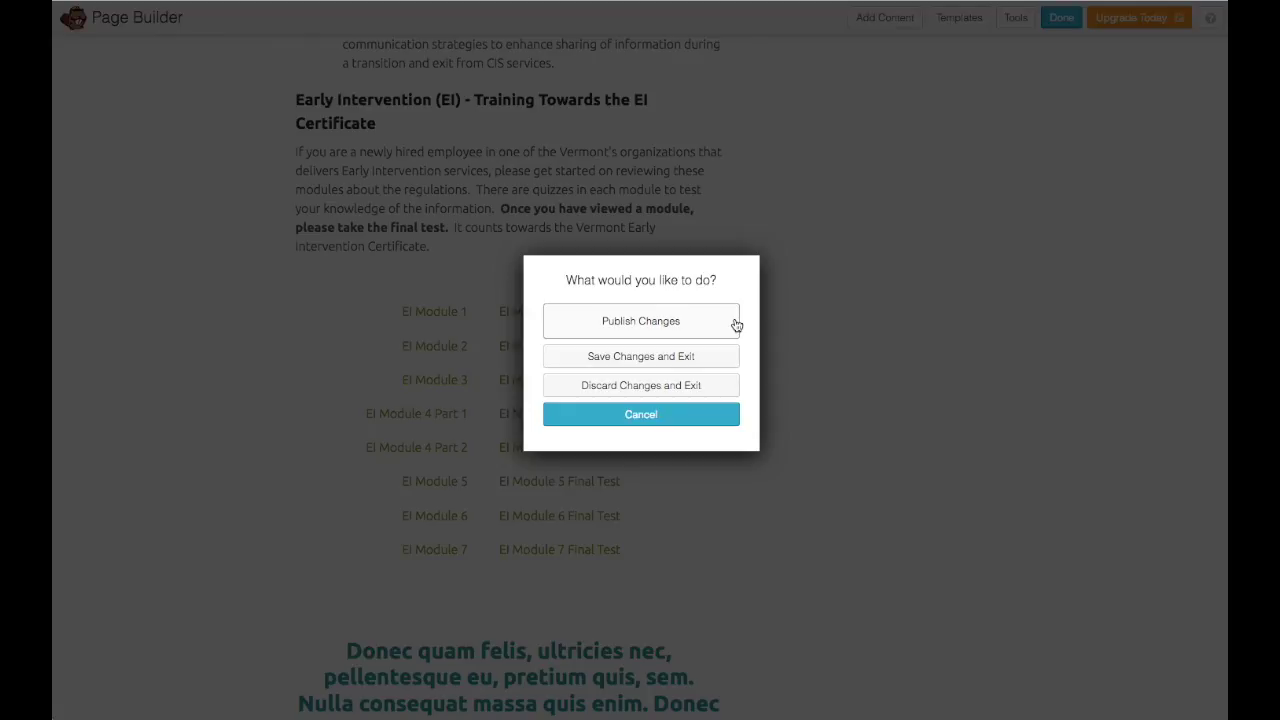
click(626, 385)
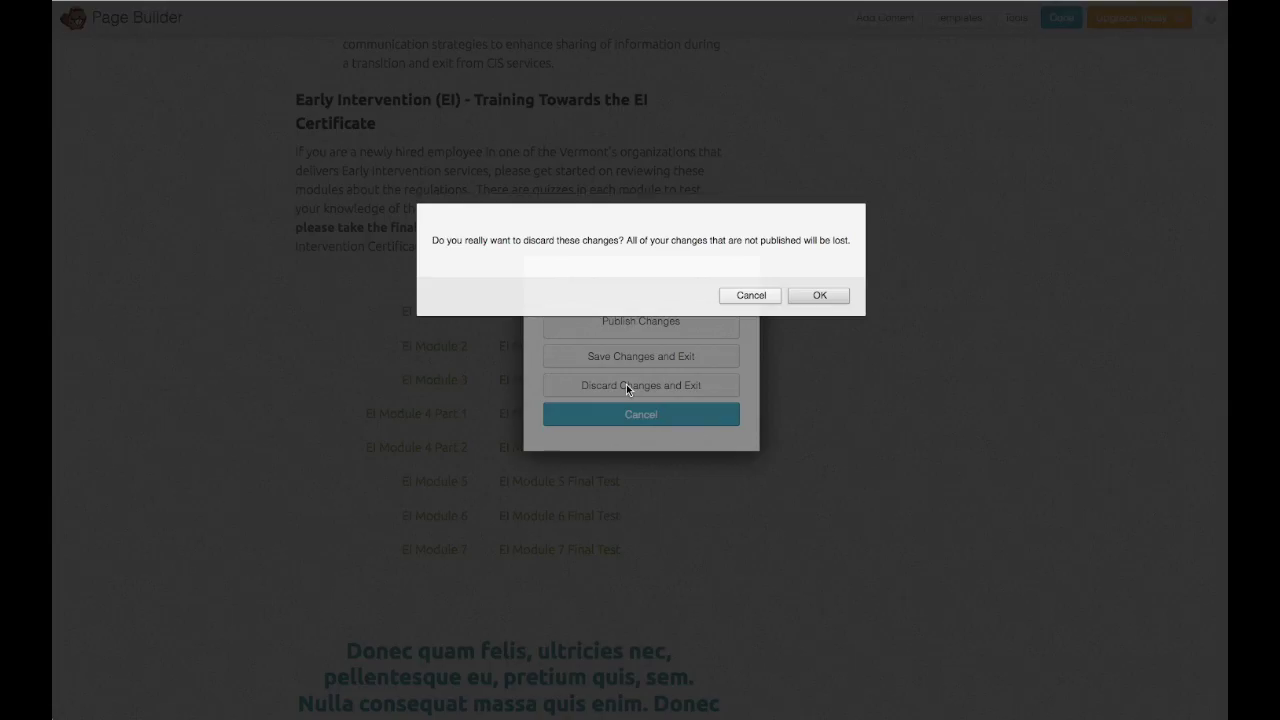
click(813, 297)
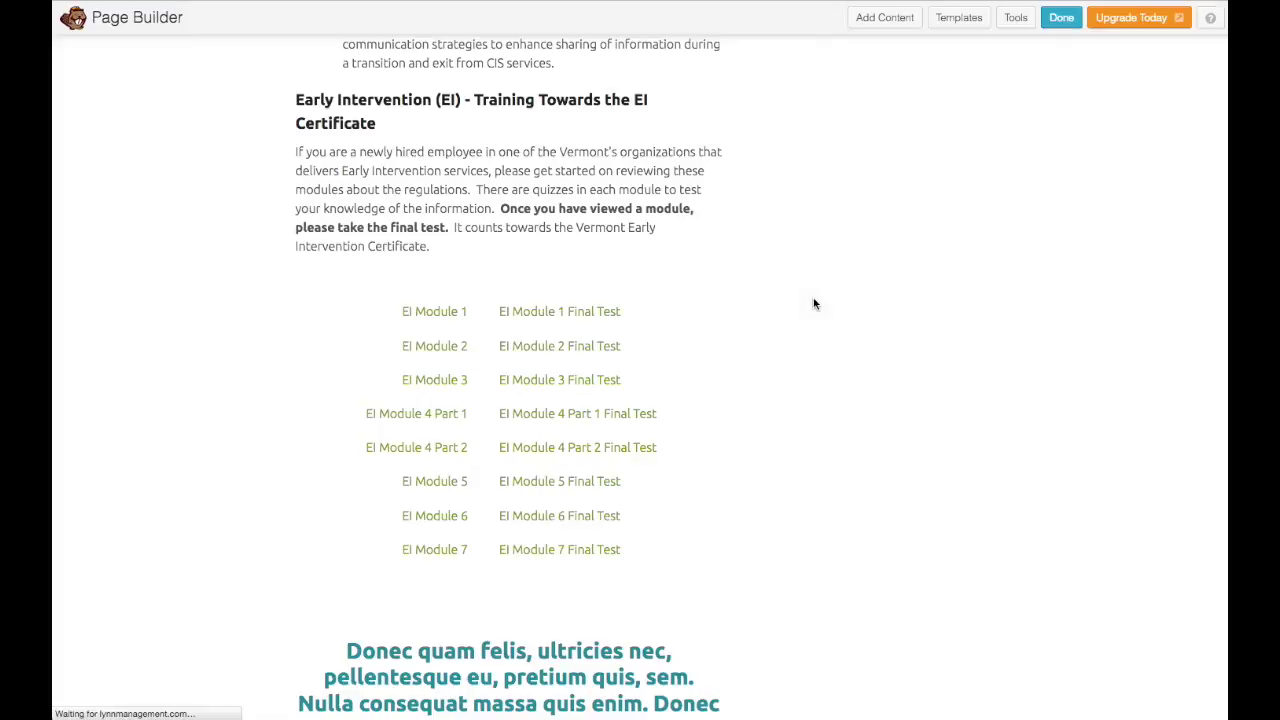